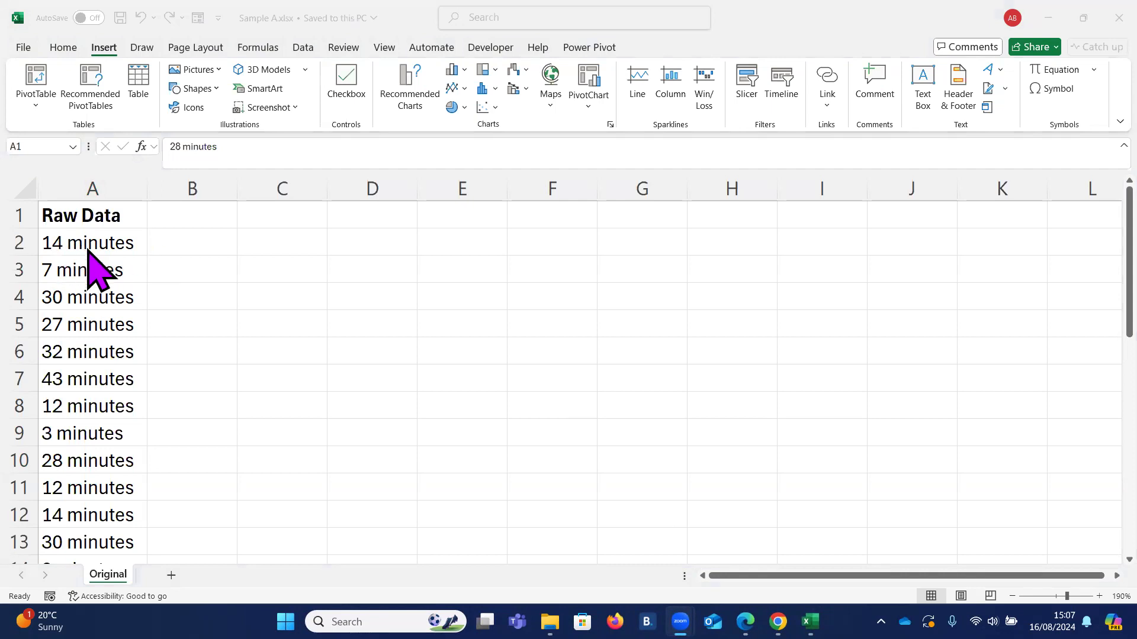
Look through the Raw Data entries in column A down to the last filled row.
left_click(85, 291)
scroll(103, 286, "down", 3)
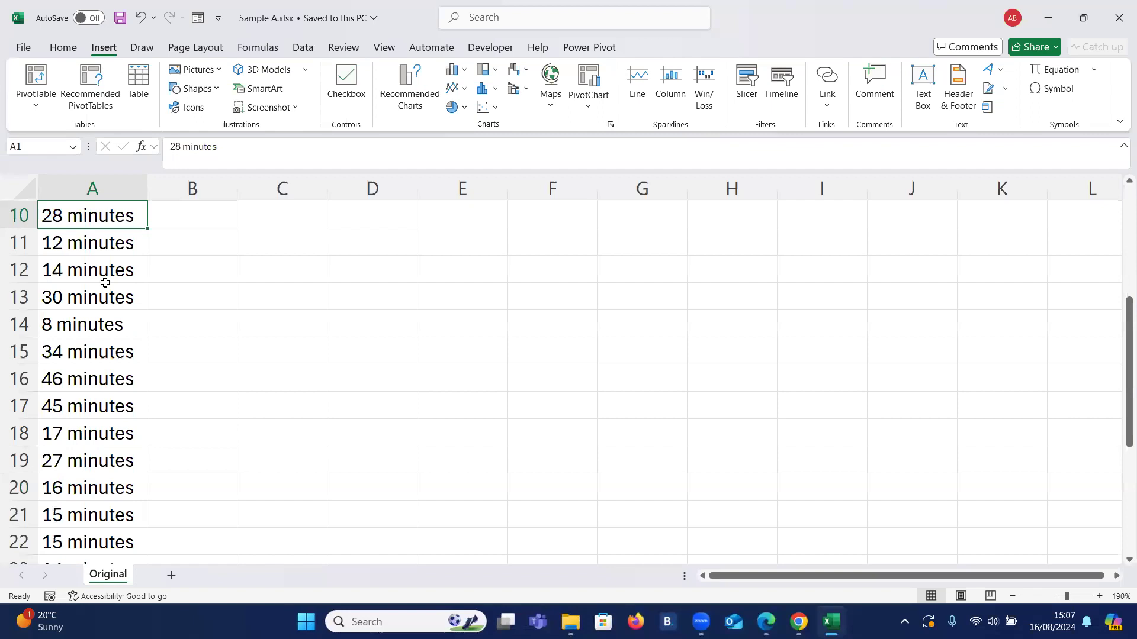
scroll(105, 278, "down", 1)
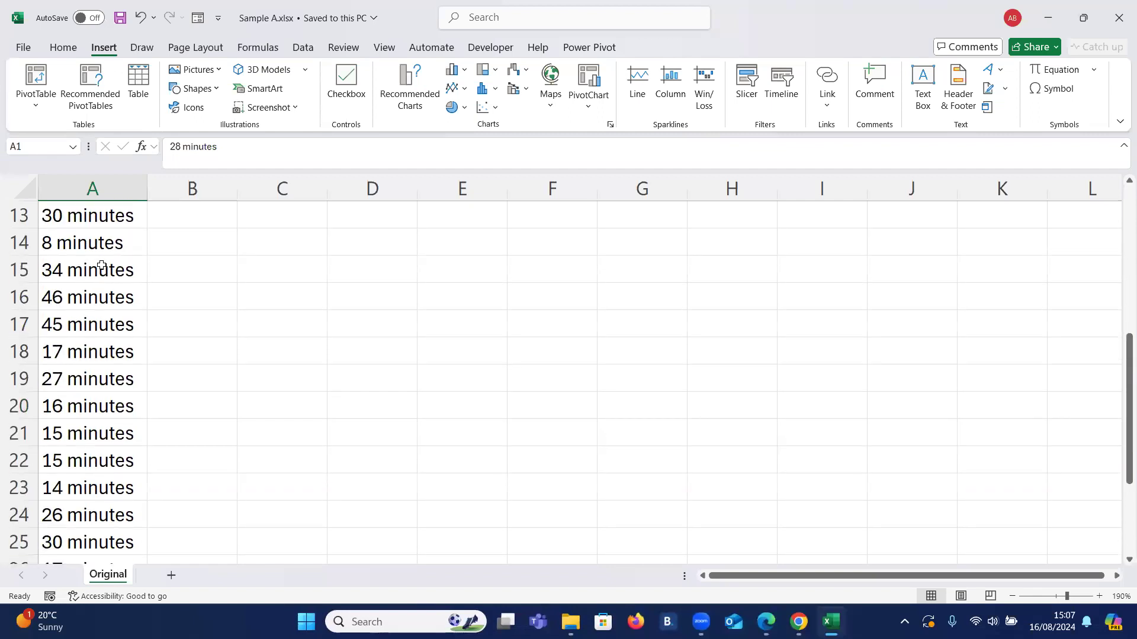
scroll(105, 363, "down", 2)
scroll(104, 363, "down", 1)
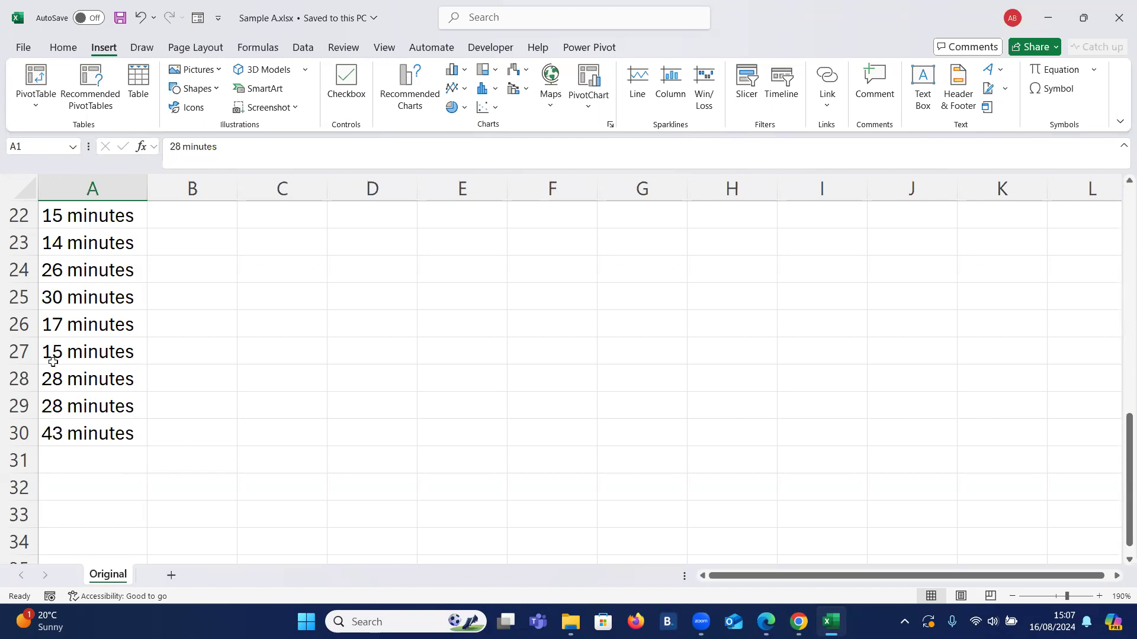
scroll(53, 284, "up", 5)
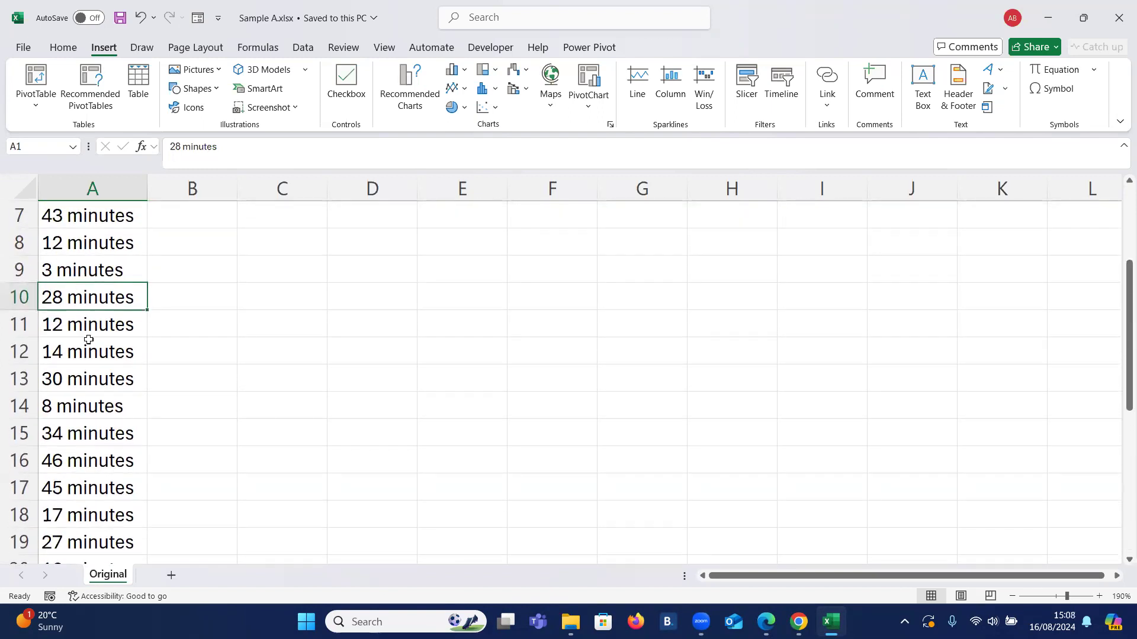
left_click(66, 409)
left_click(74, 273)
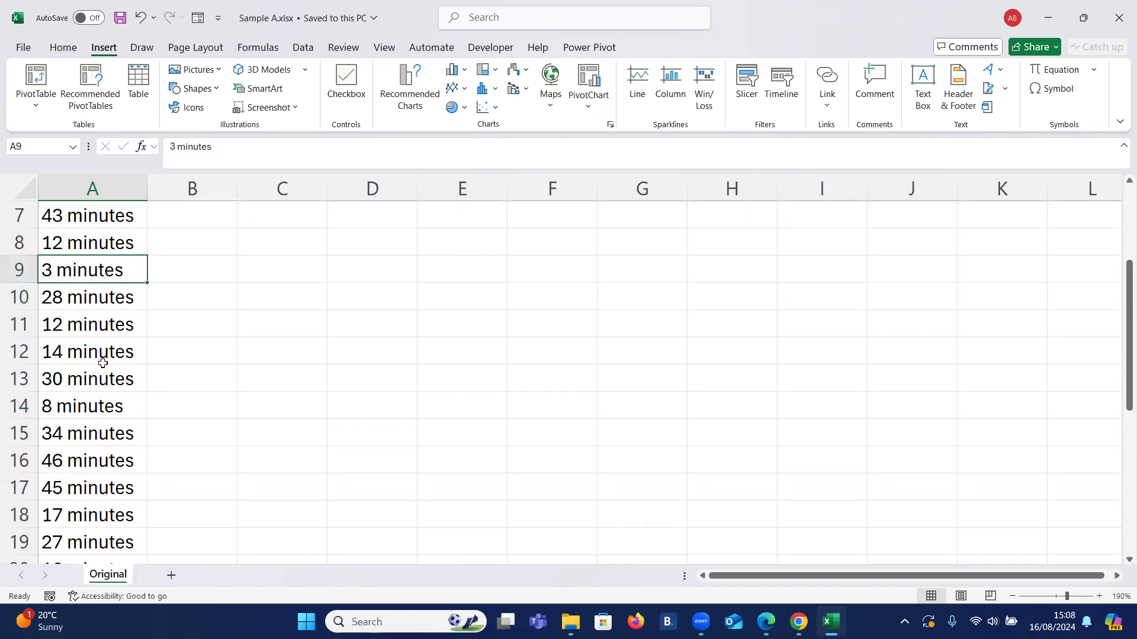
scroll(101, 360, "up", 2)
left_click(74, 263)
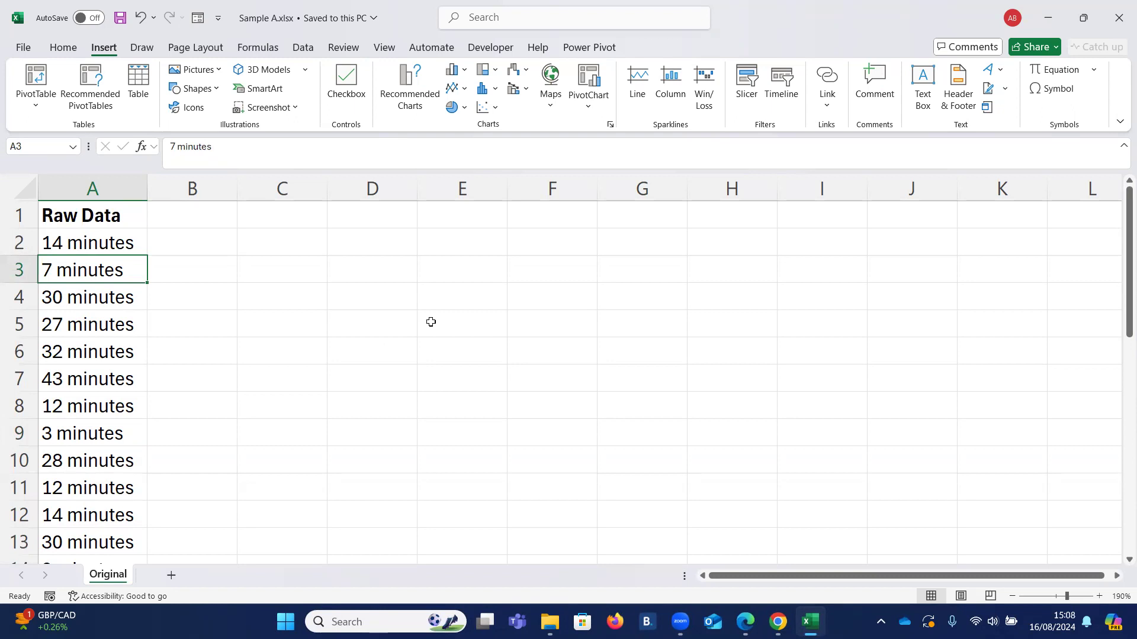
left_click(303, 48)
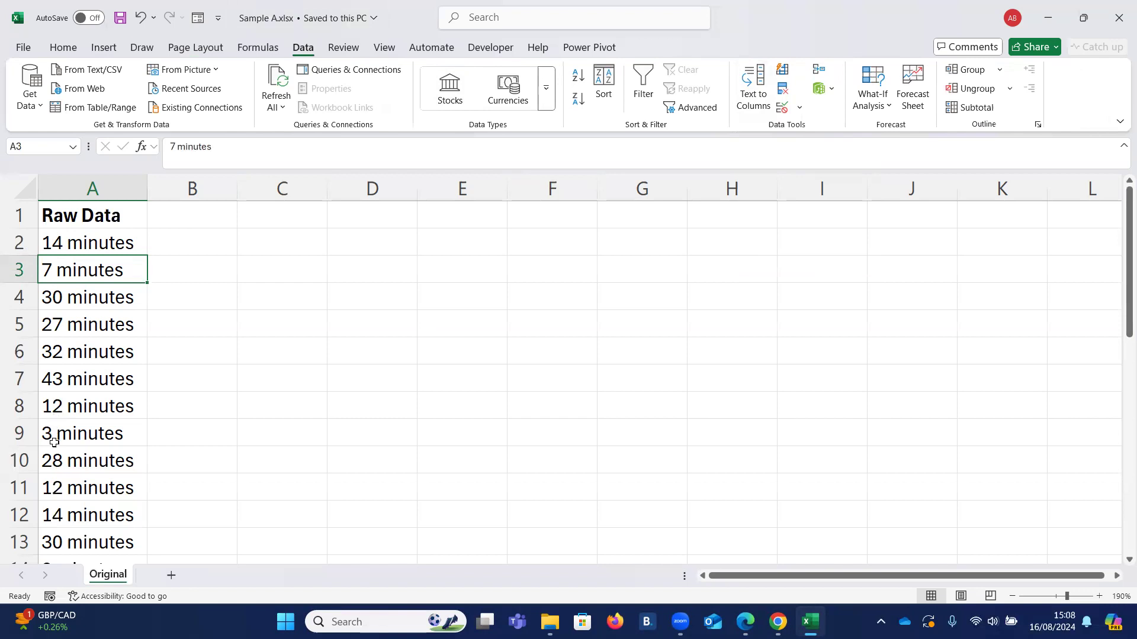
left_click(94, 245)
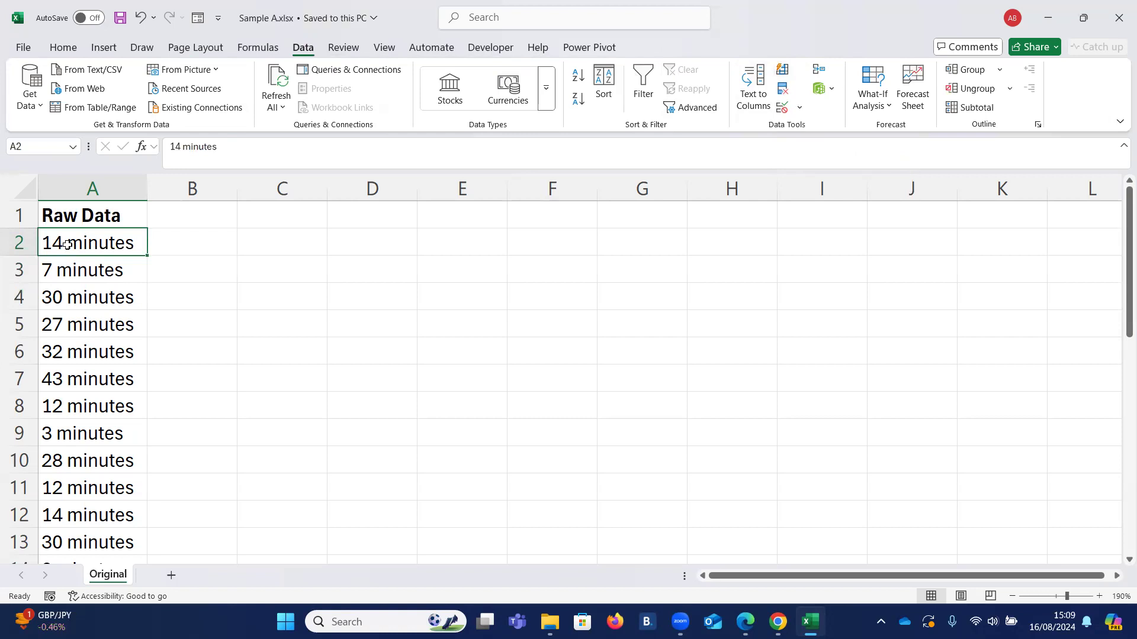
left_click(63, 48)
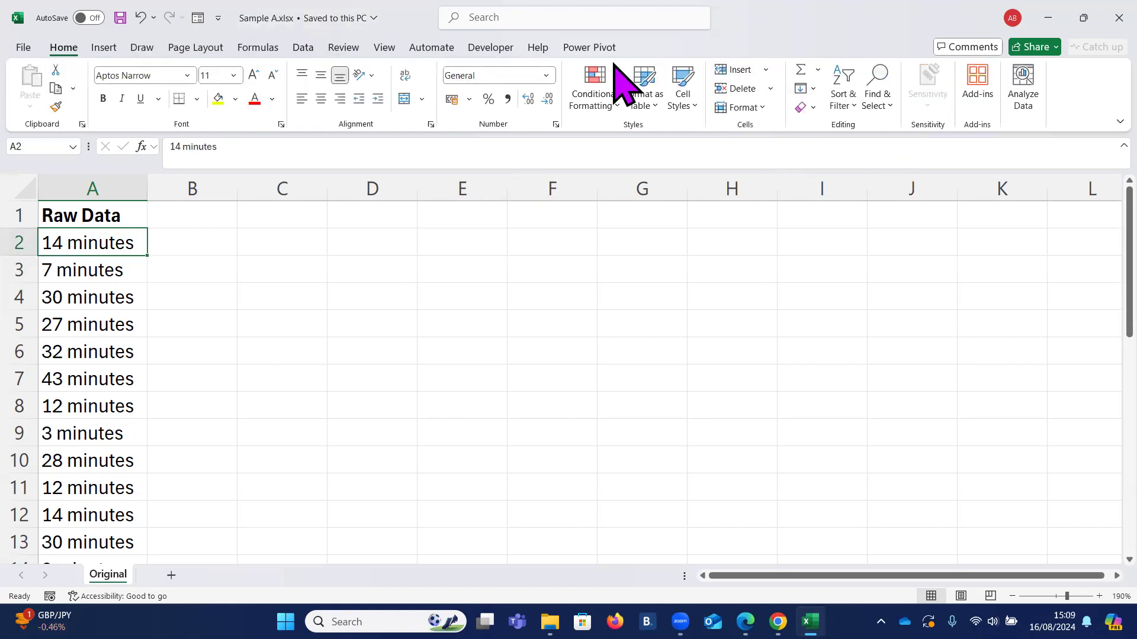
left_click(643, 101)
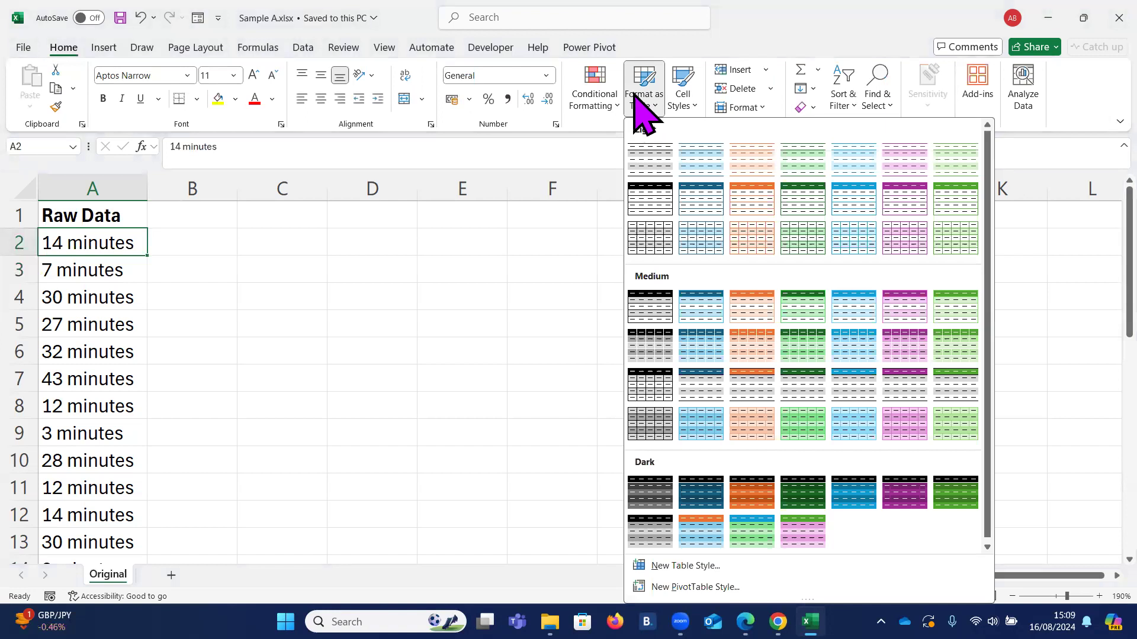
left_click(90, 267)
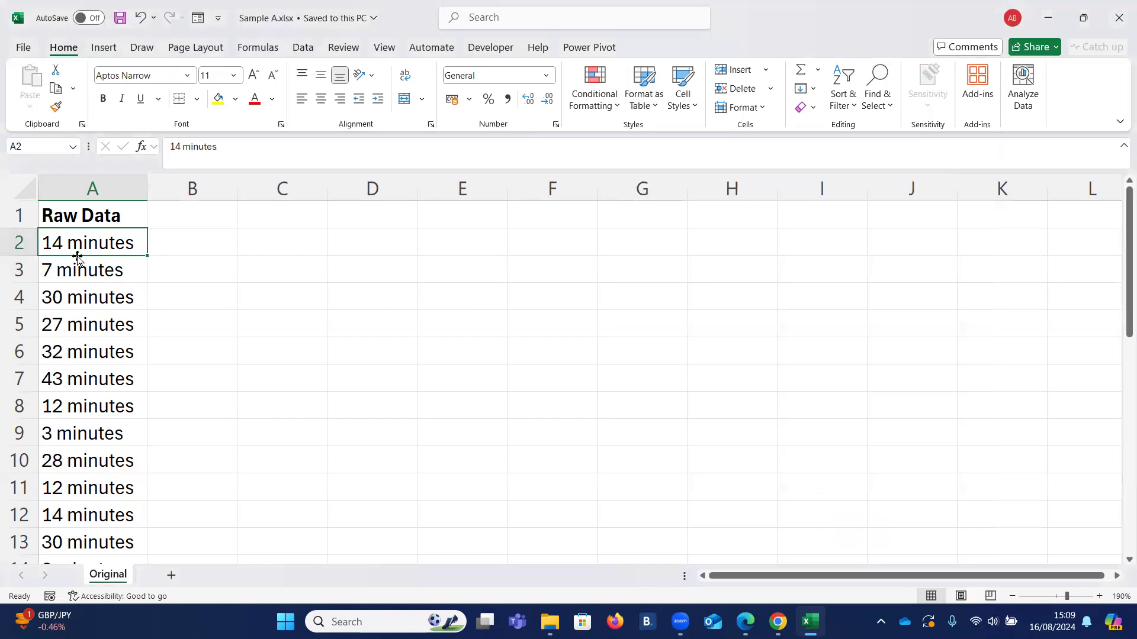
left_click(106, 47)
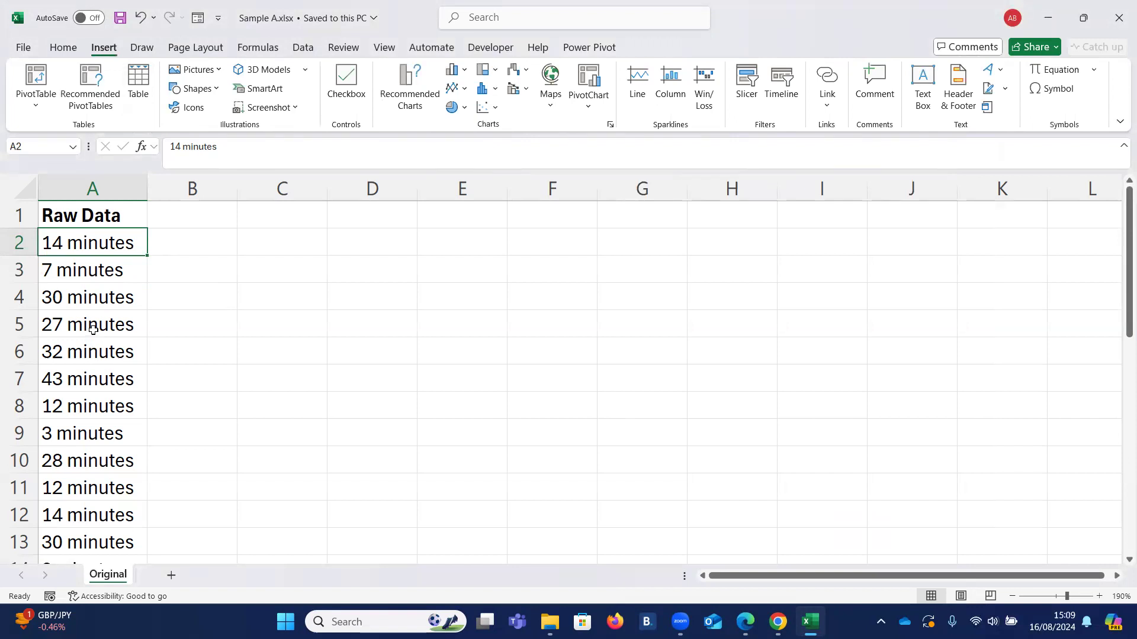
left_click(400, 311)
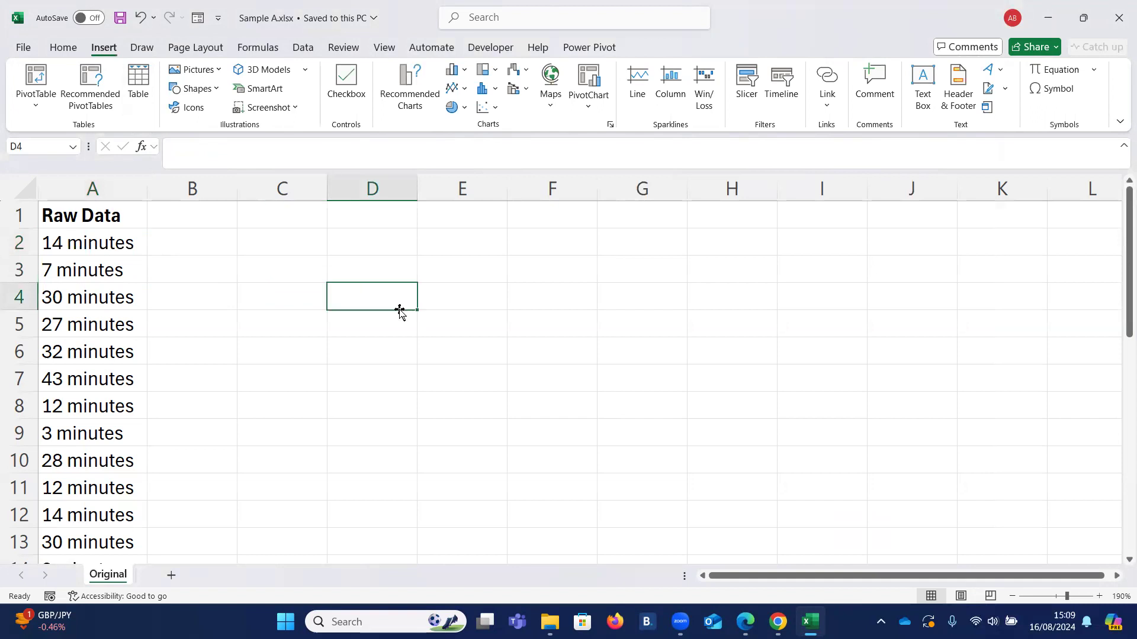
Convert the Raw Data range A1:A30 into a table, treating the first row as headers.
left_click(83, 267)
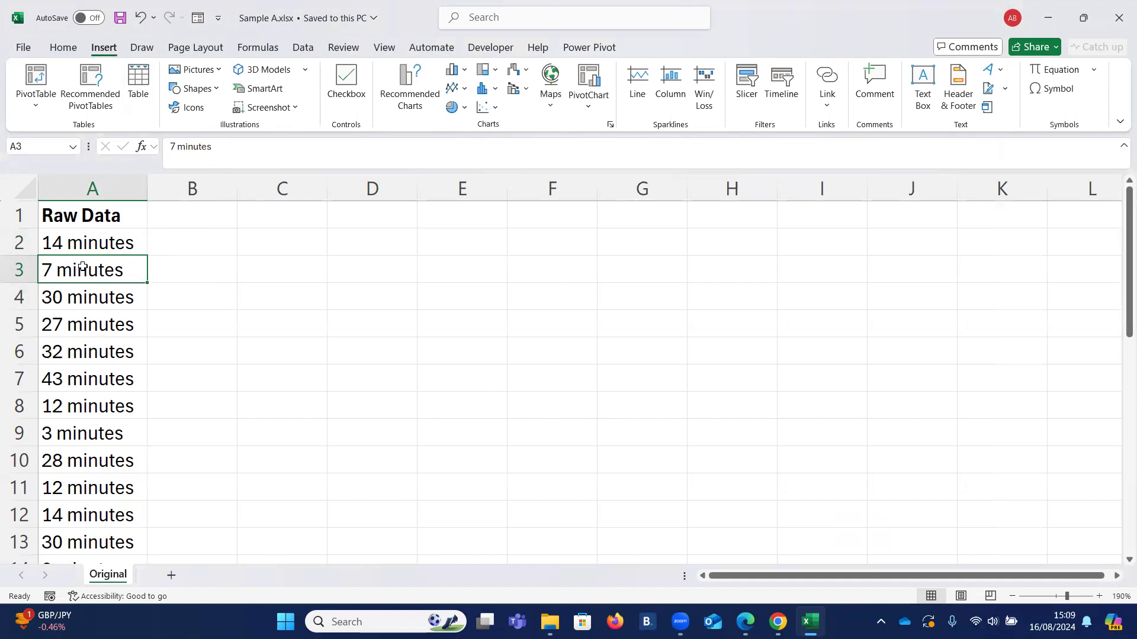
left_click(96, 386)
left_click(91, 492)
left_click(89, 270)
key("ctrl+t")
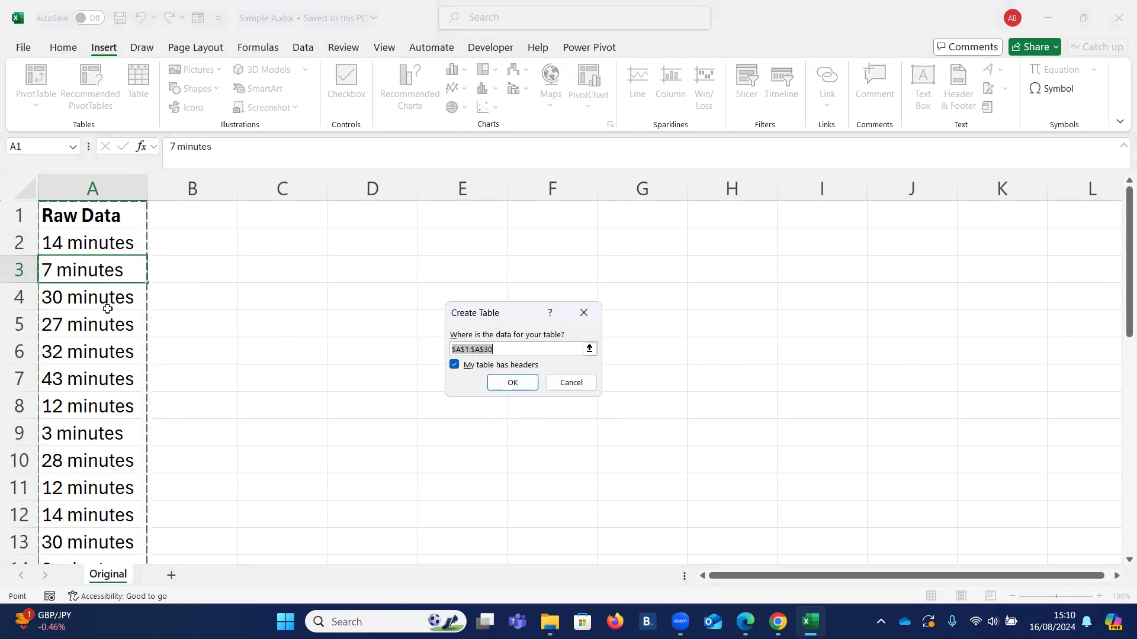
scroll(102, 308, "down", 7)
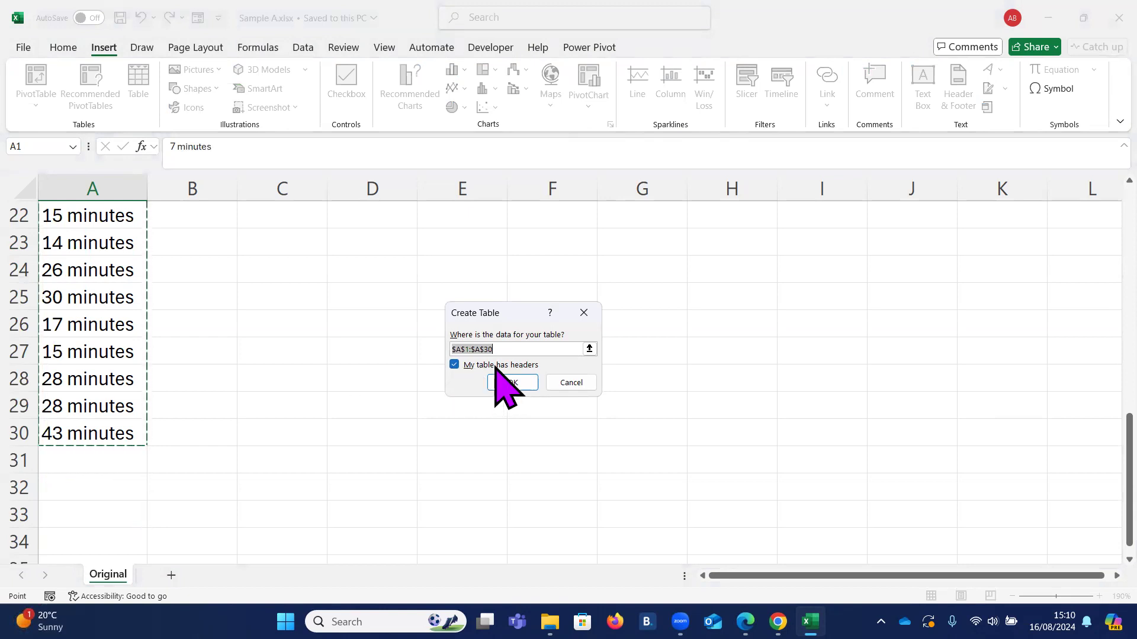
scroll(95, 296, "up", 7)
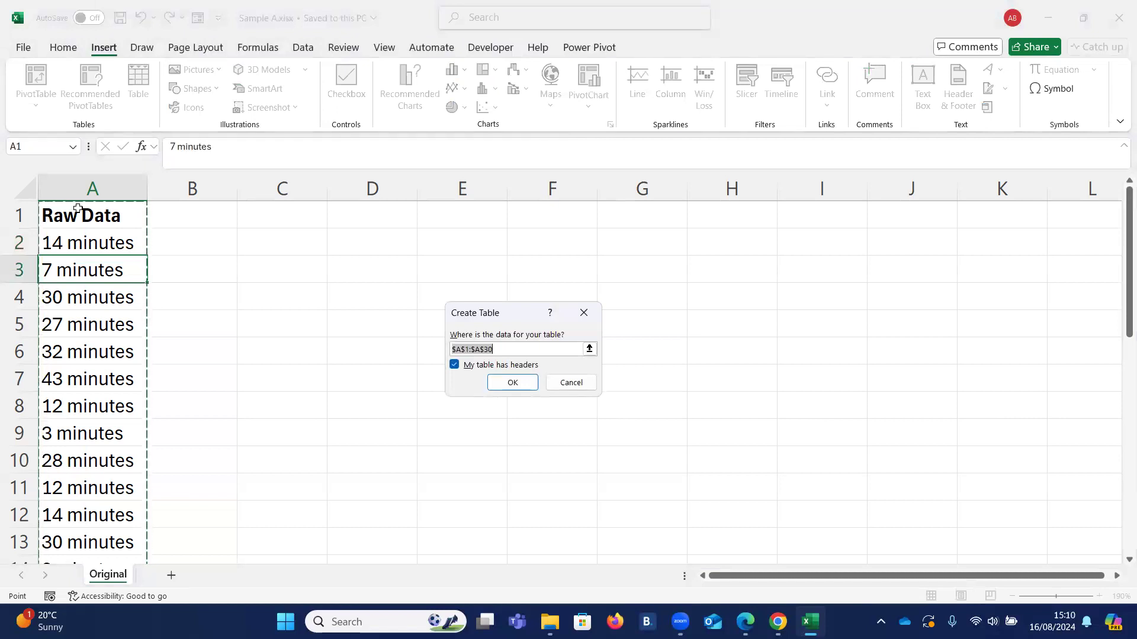
left_click(493, 384)
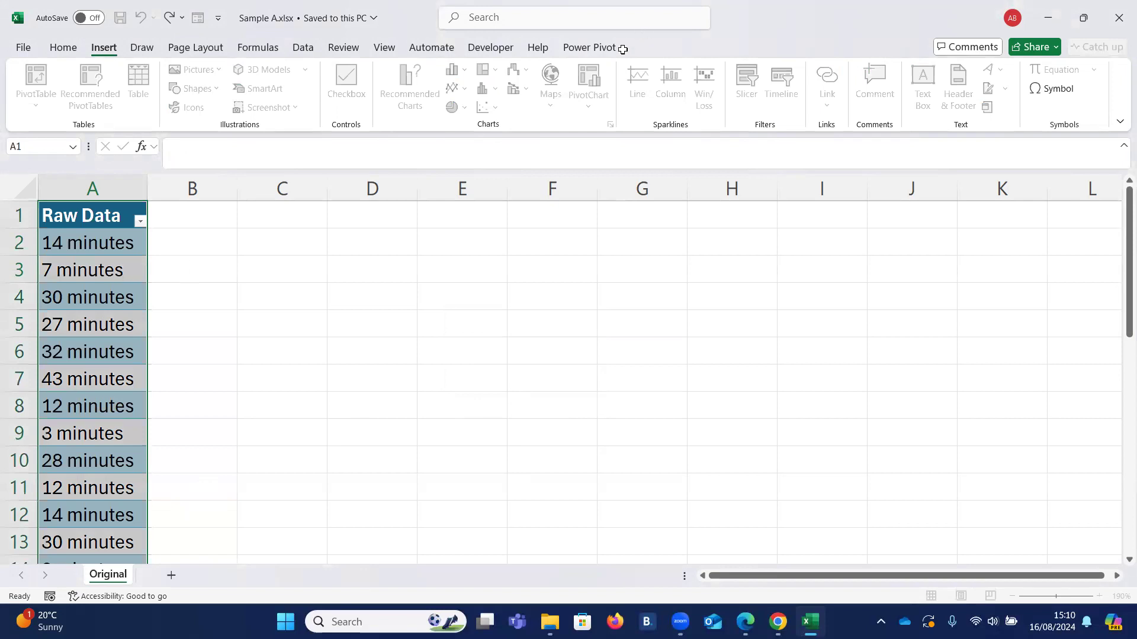
Apply the light purple table style with a solid purple header to the Raw Data table.
left_click(78, 278)
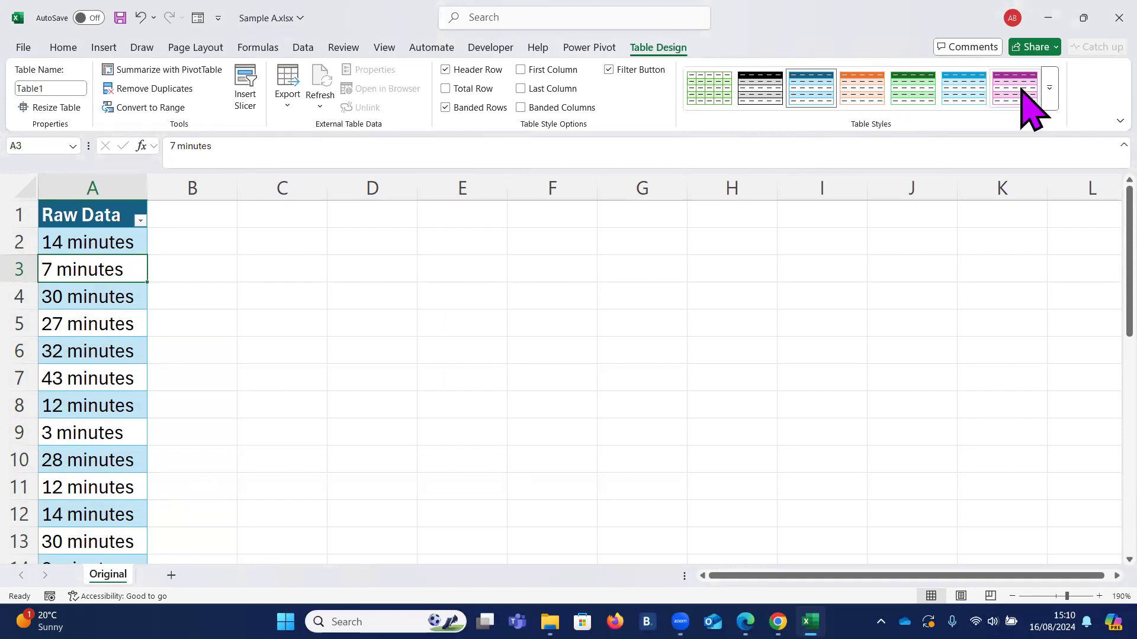
left_click(1048, 106)
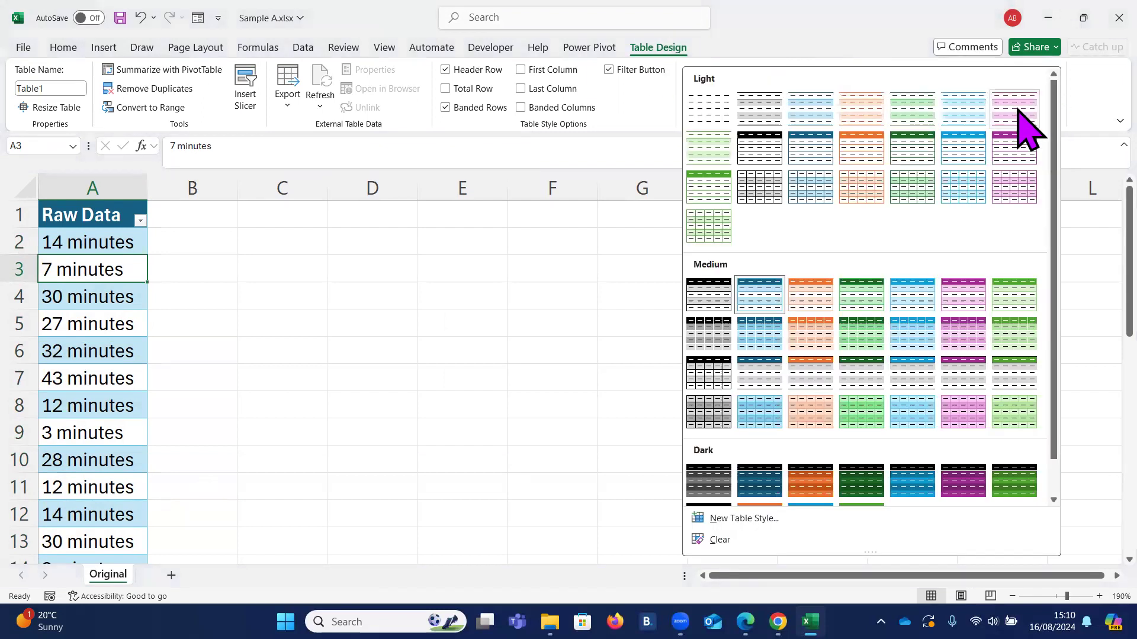
left_click(1015, 152)
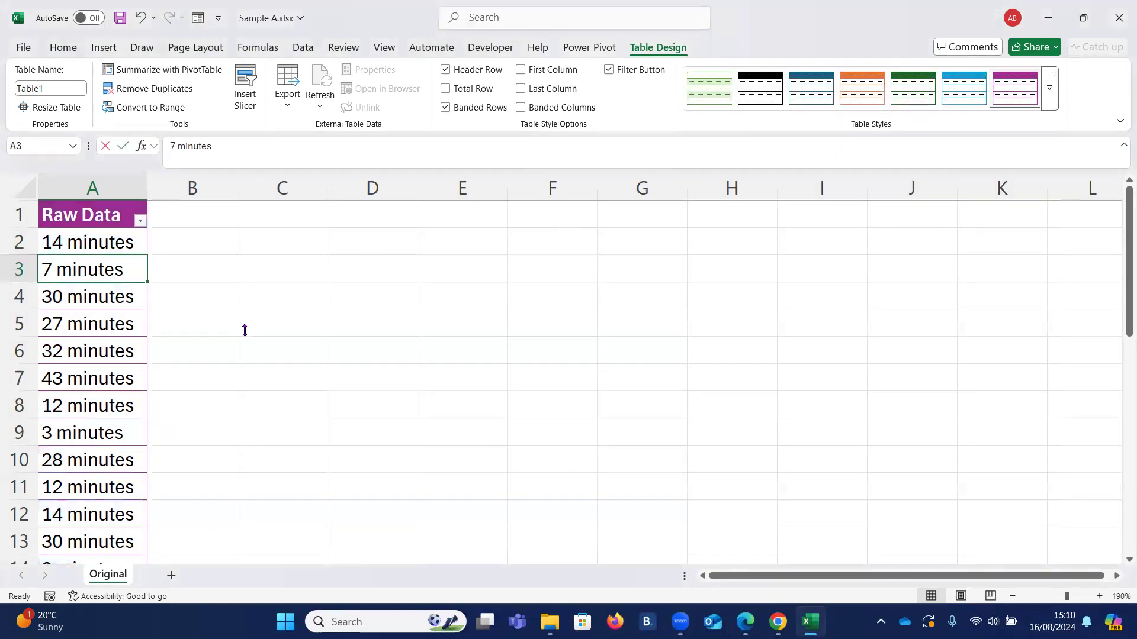
key("F2")
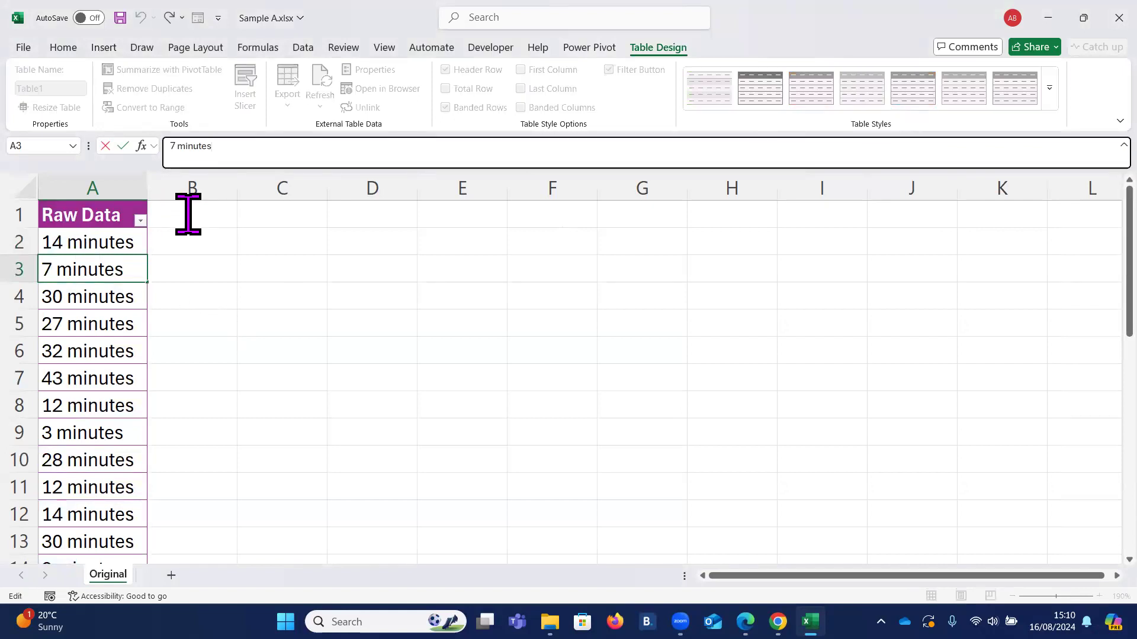
left_click(86, 303)
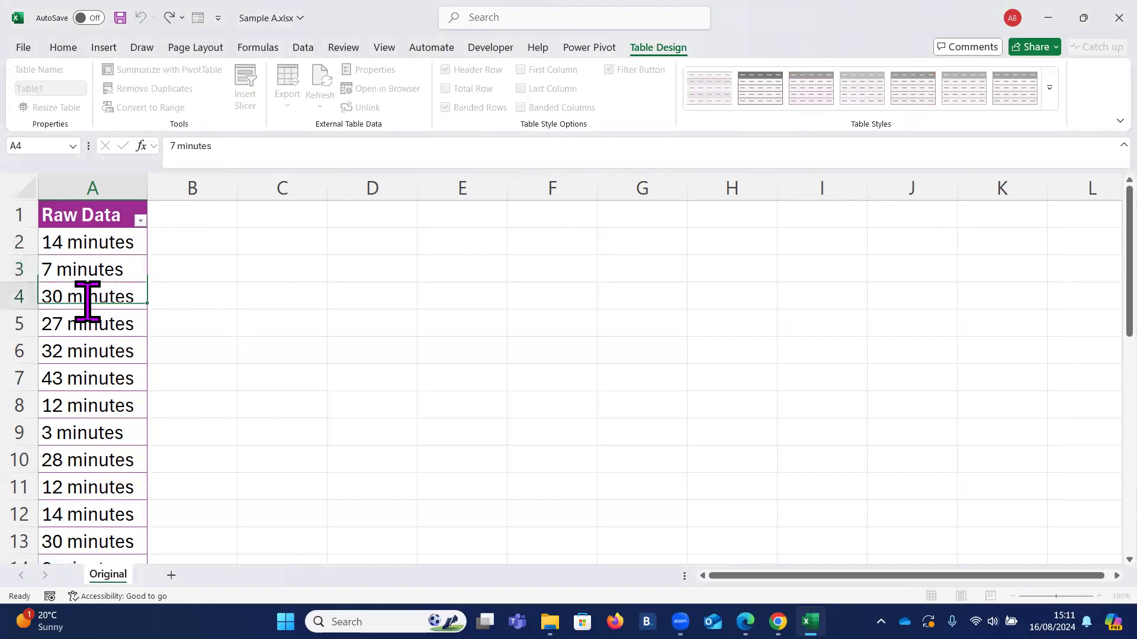
Add a table column headed Minutes in cell B1, next to Raw Data.
left_click(199, 217)
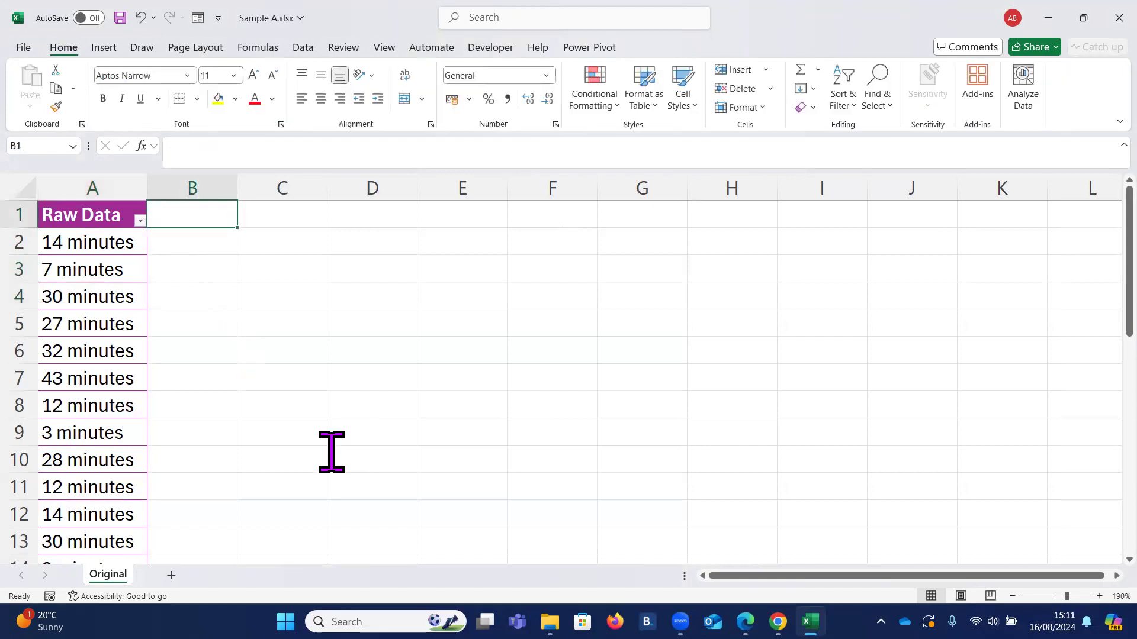
type("Minutes")
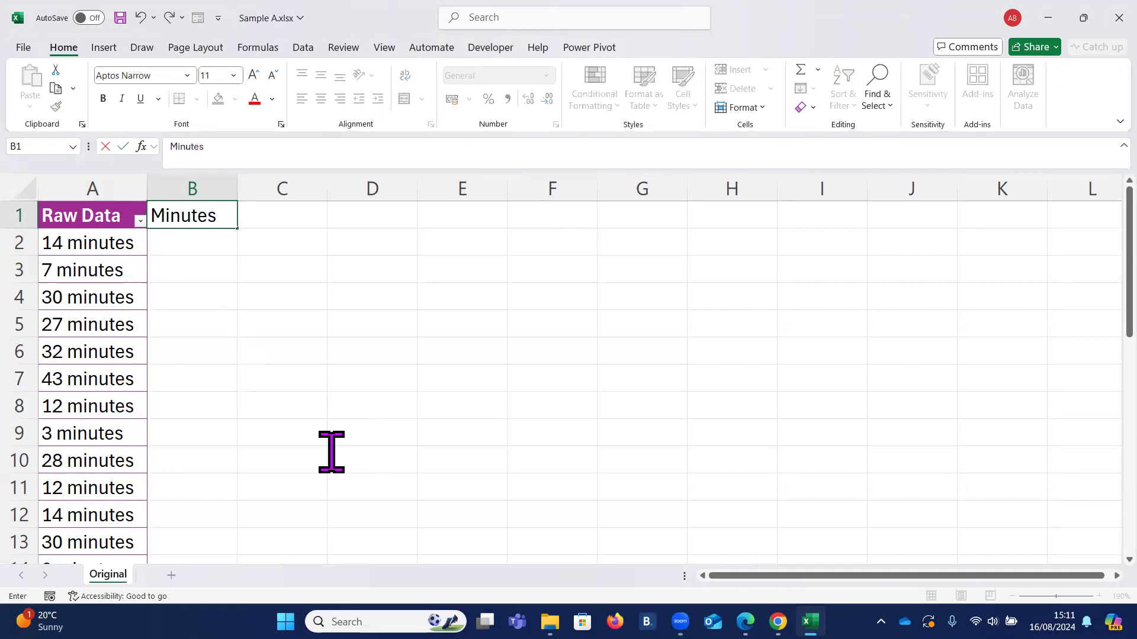
key("Return")
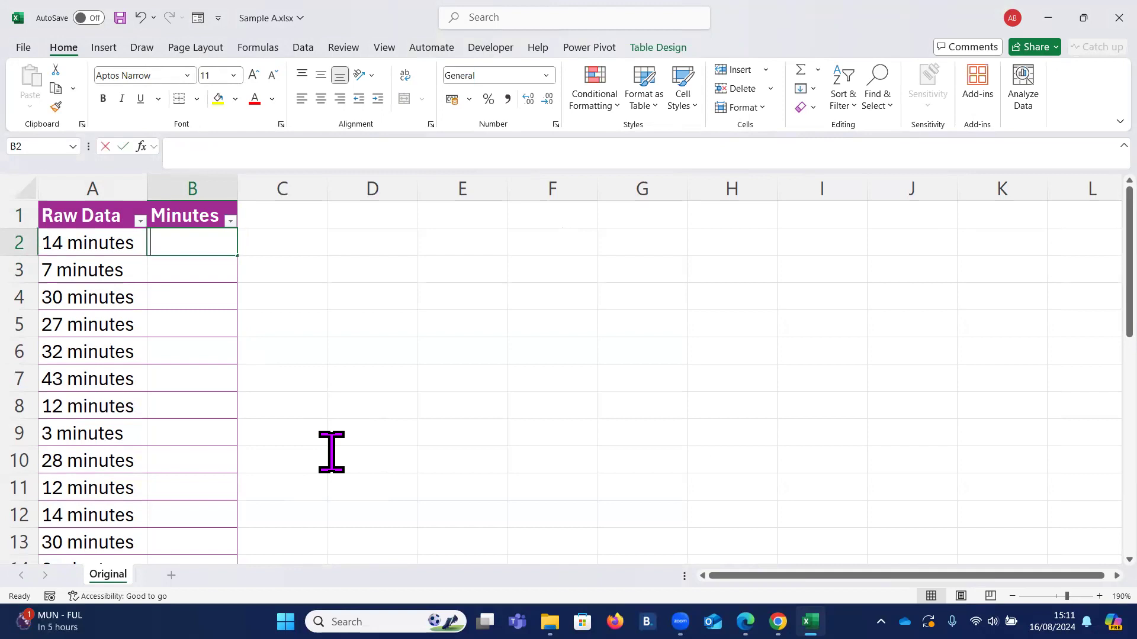
Enter 14 in cell B2 as the example and Flash Fill the rest of the Minutes column.
type("14")
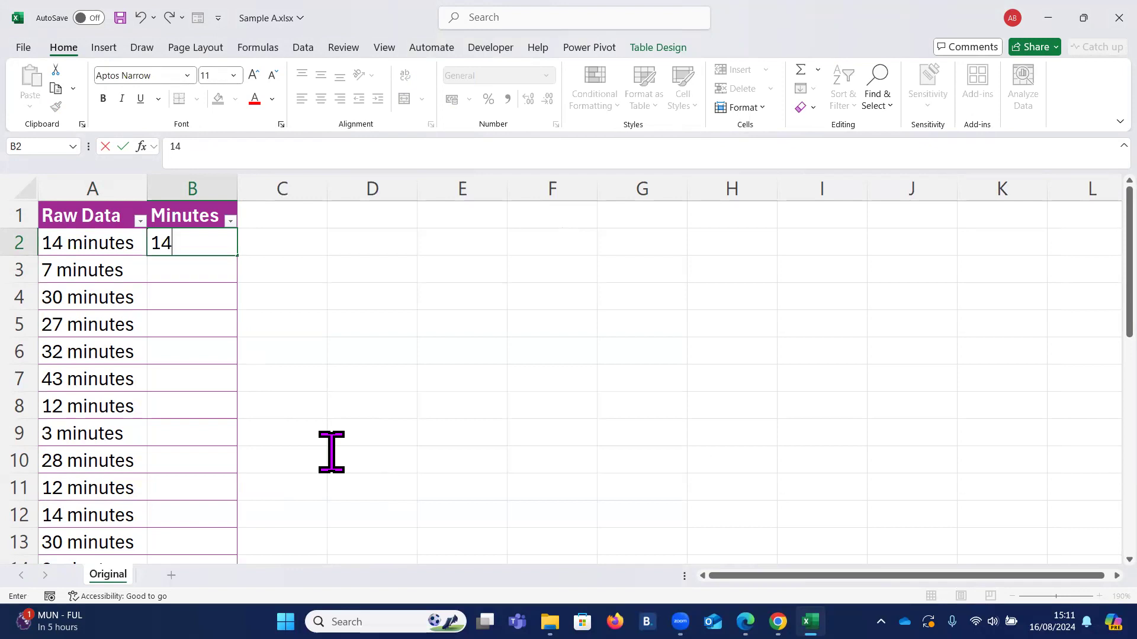
key("Return")
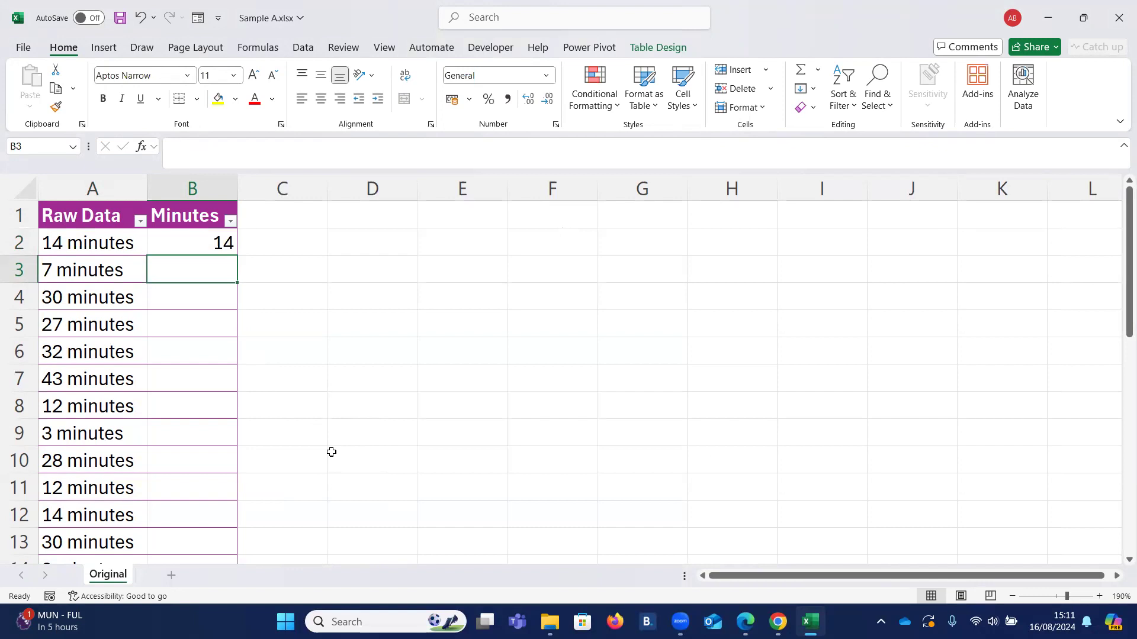
left_click(183, 240)
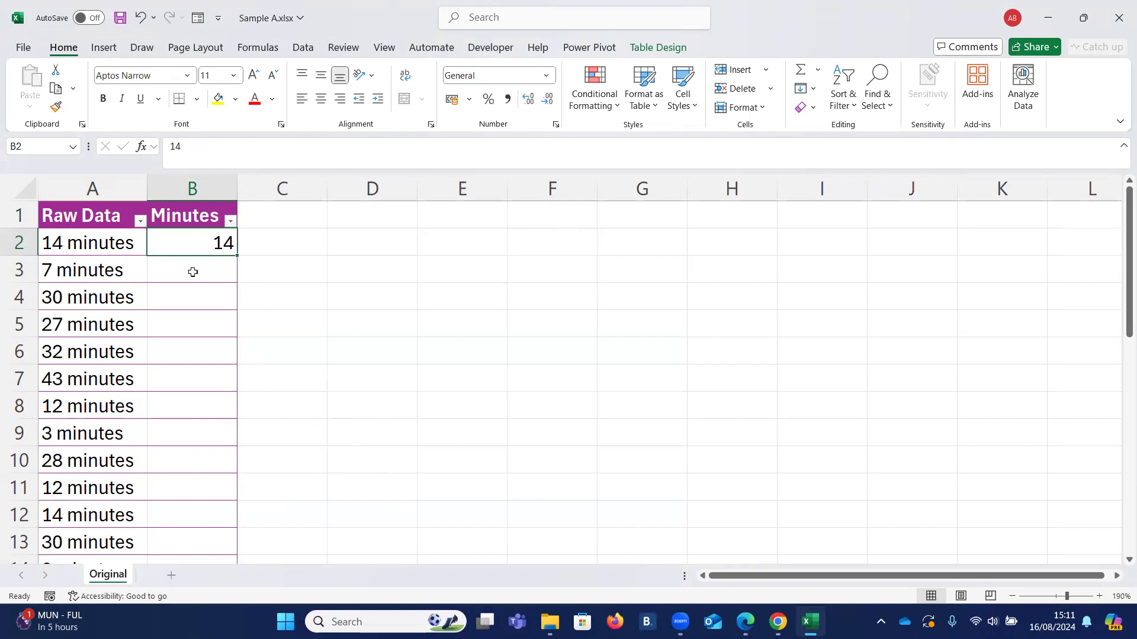
left_click(297, 46)
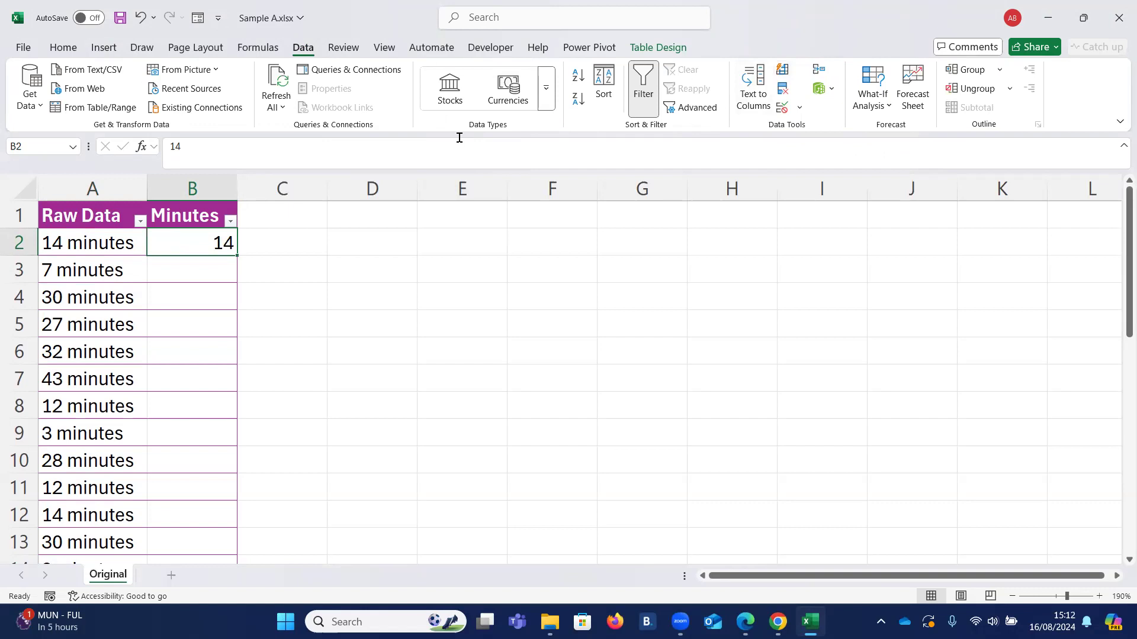
key("ctrl+e")
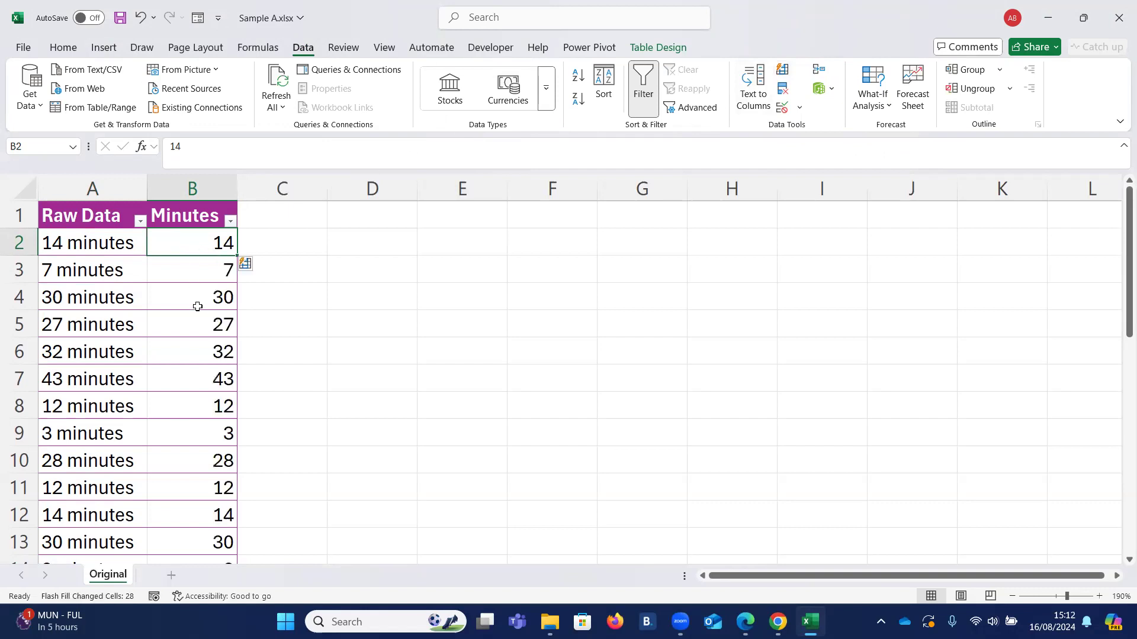
Compare the extracted Minutes values in cells B3 to B9 with their Raw Data entries.
left_click(190, 273)
left_click(188, 298)
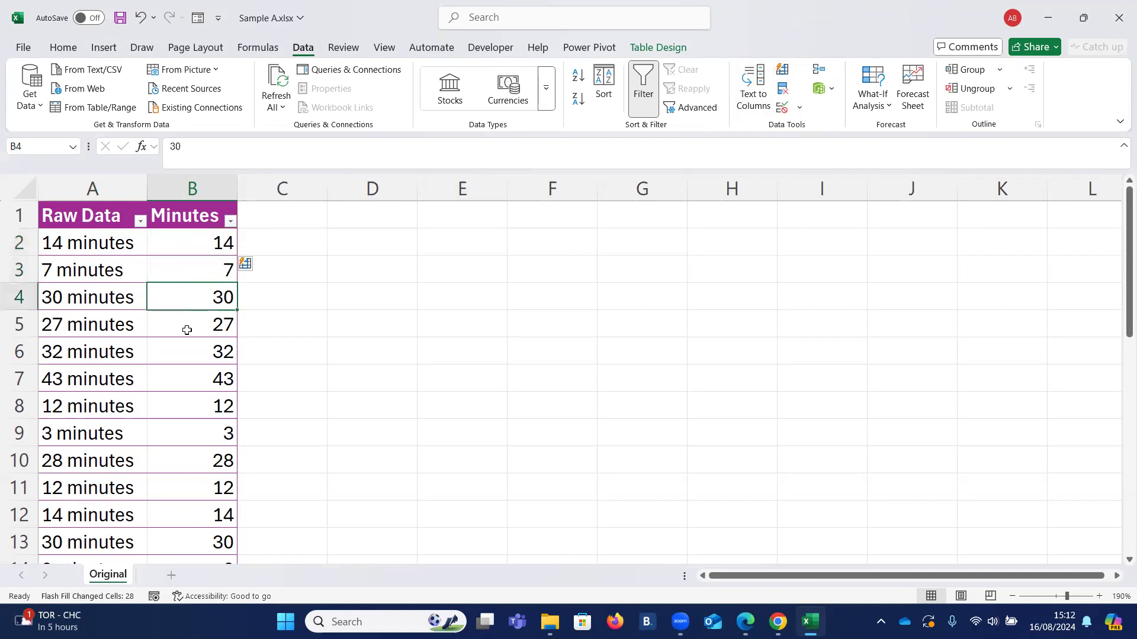
left_click(187, 326)
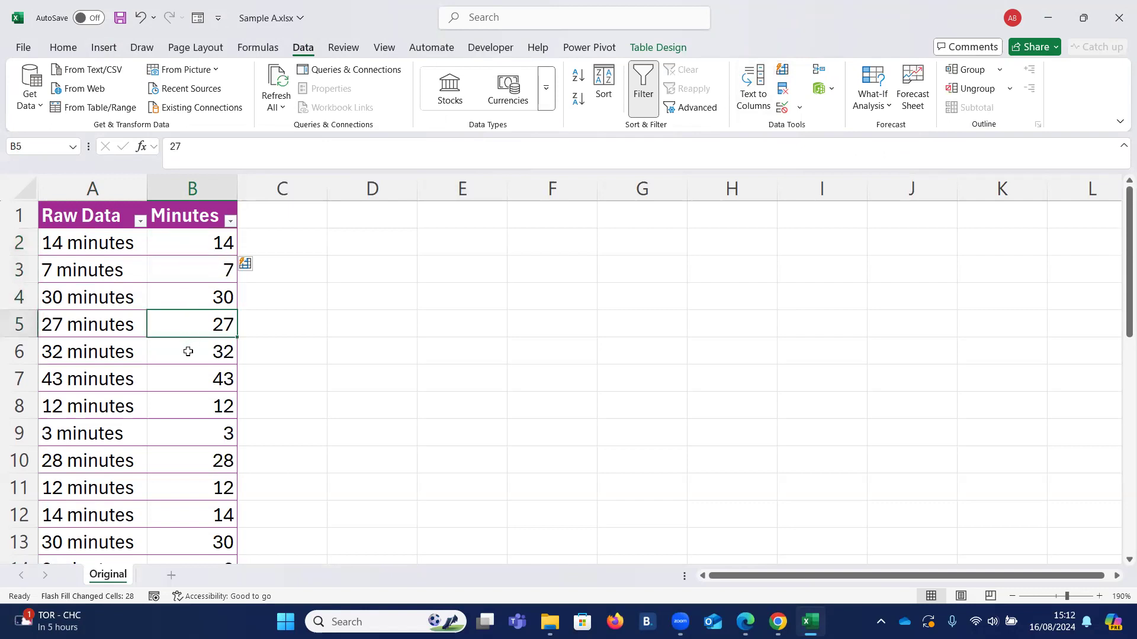
left_click(189, 350)
left_click(187, 379)
left_click(175, 409)
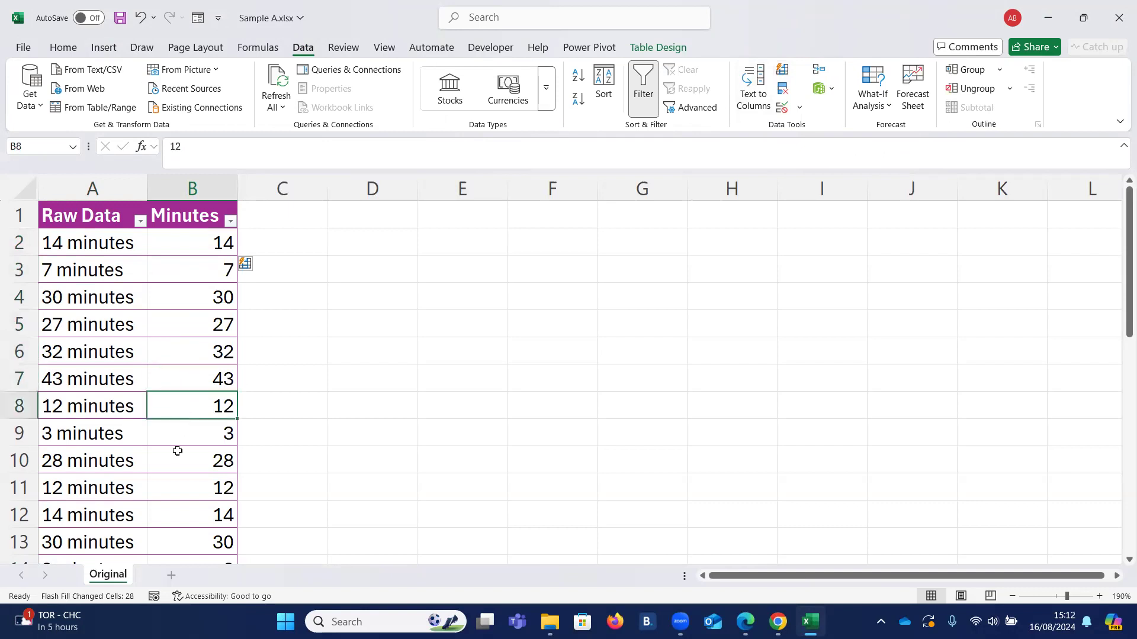
left_click(192, 436)
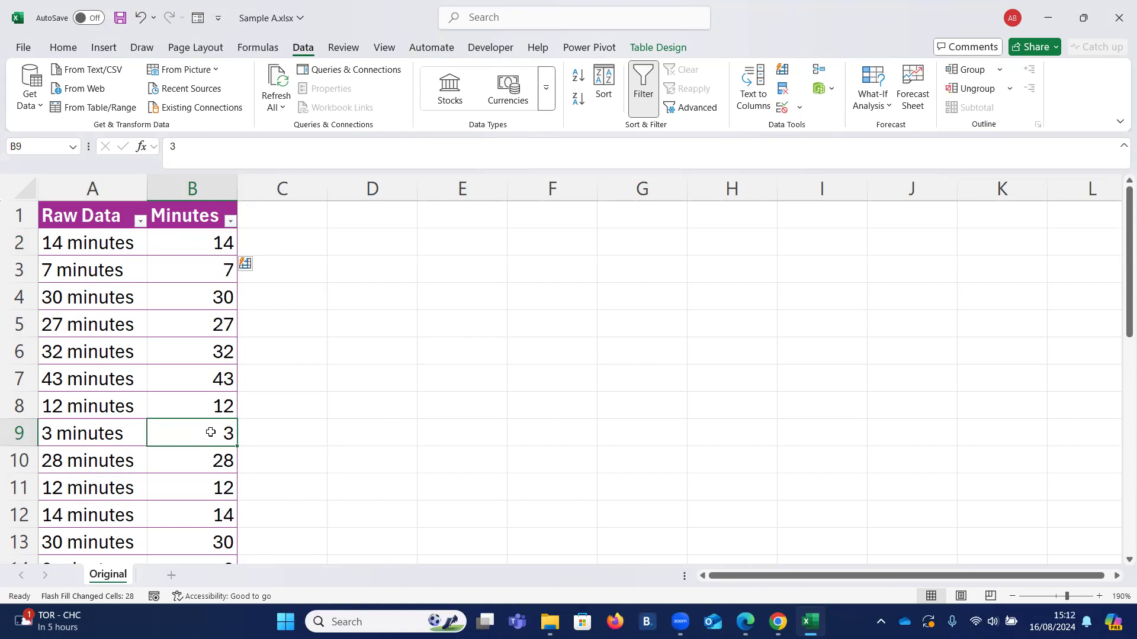
Review the flash-filled Minutes values against Raw Data down to the table's last row.
left_click(179, 241)
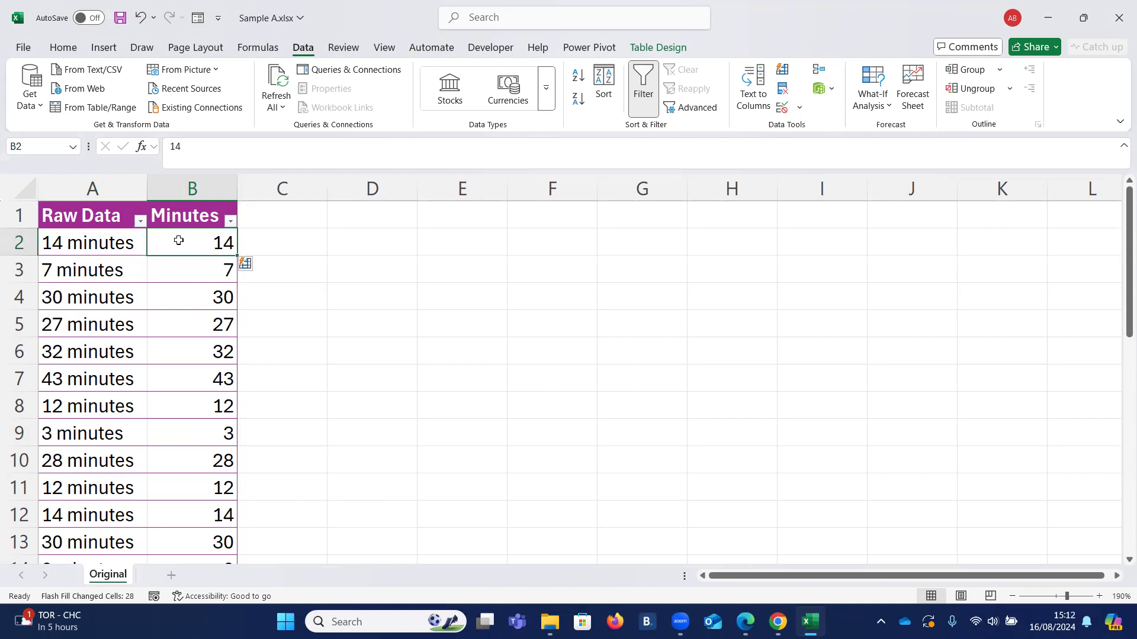
left_click(60, 48)
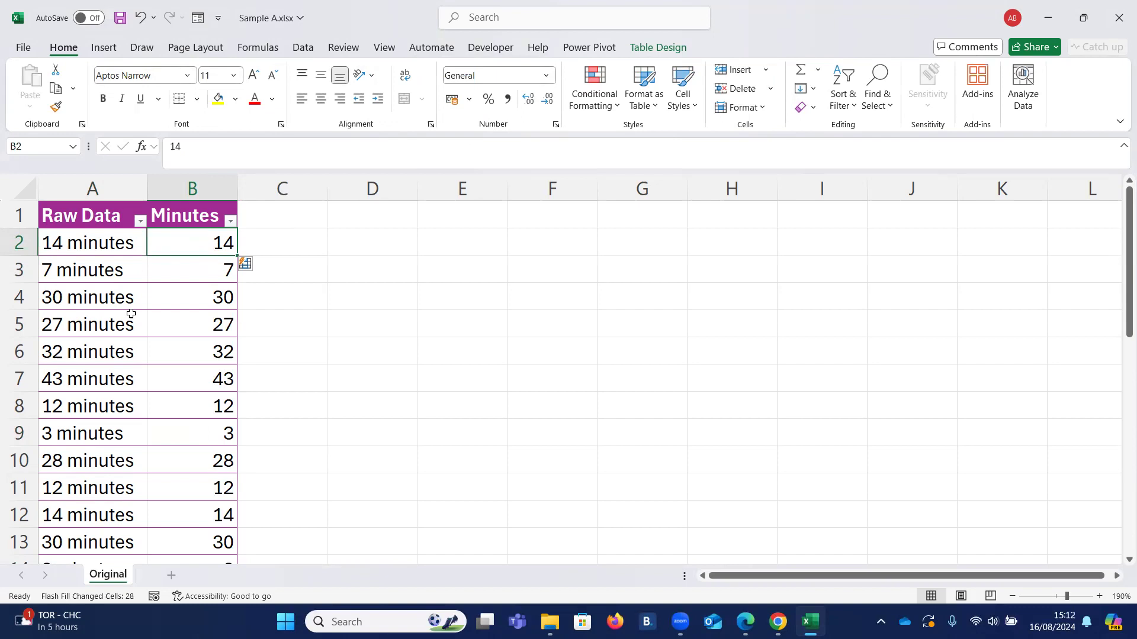
scroll(210, 421, "down", 3)
scroll(210, 421, "down", 4)
left_click(229, 461)
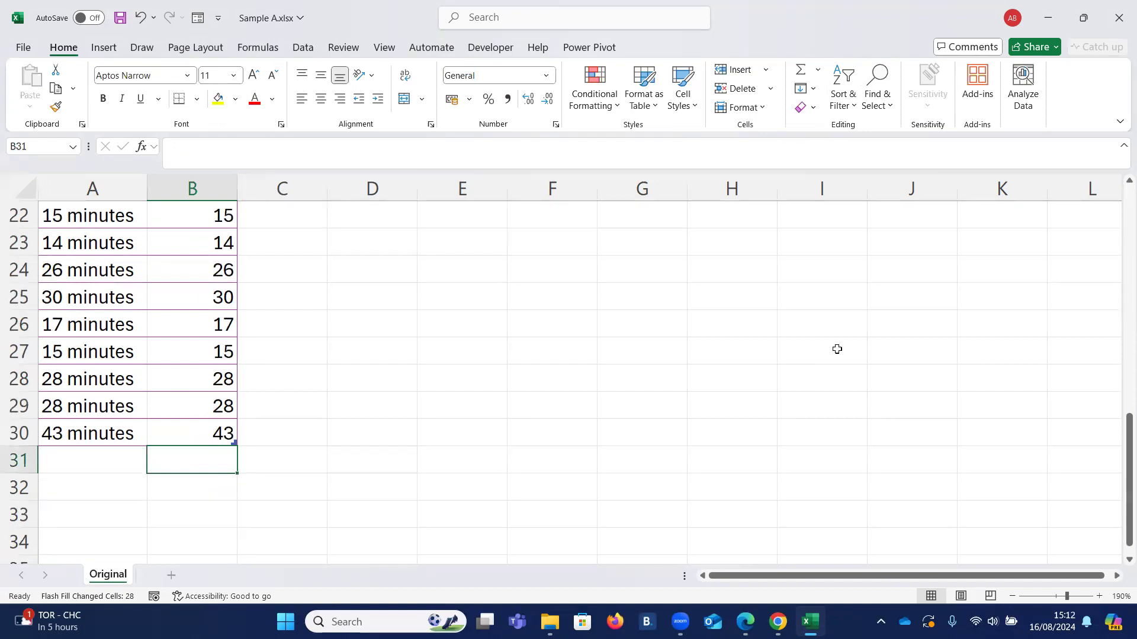
left_click(175, 264)
left_click(172, 354)
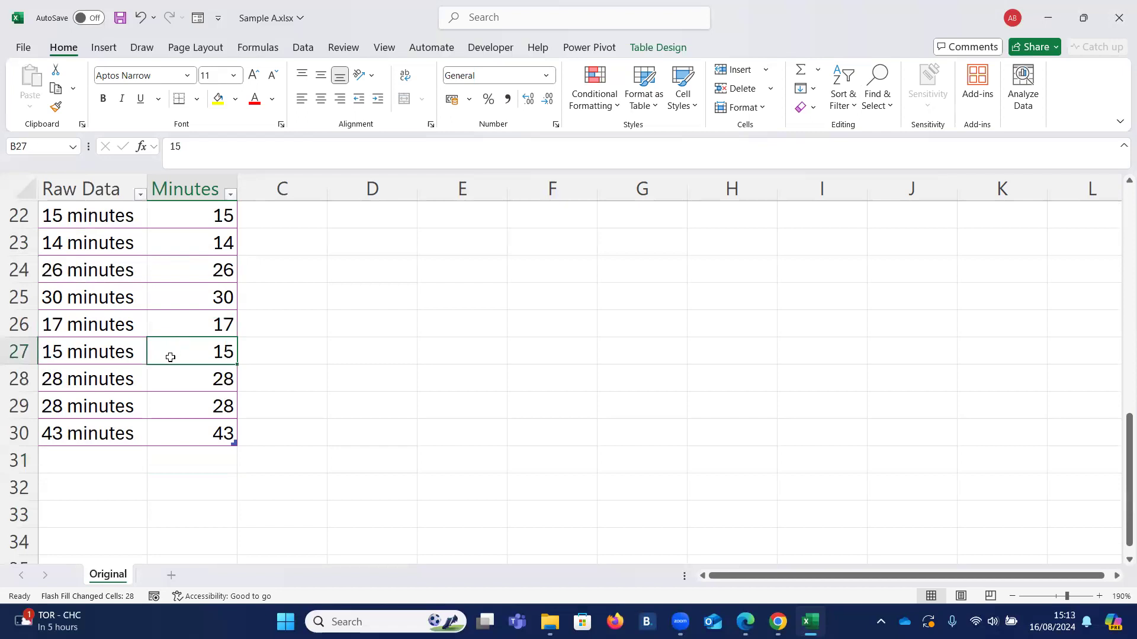
left_click(176, 401)
left_click(184, 222)
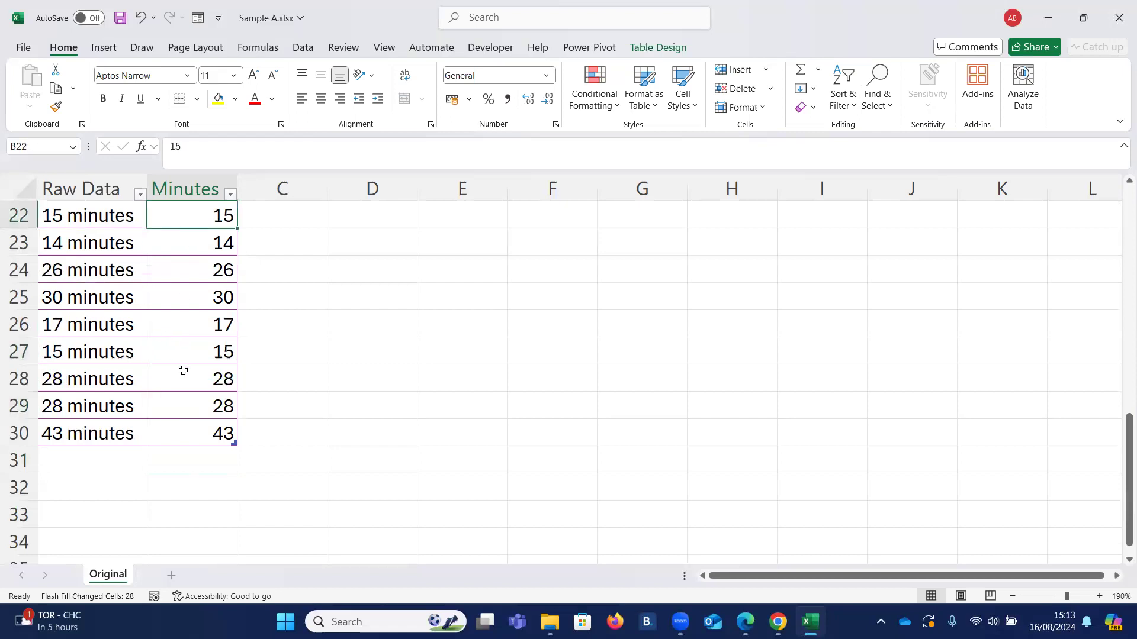
scroll(183, 371, "up", 1)
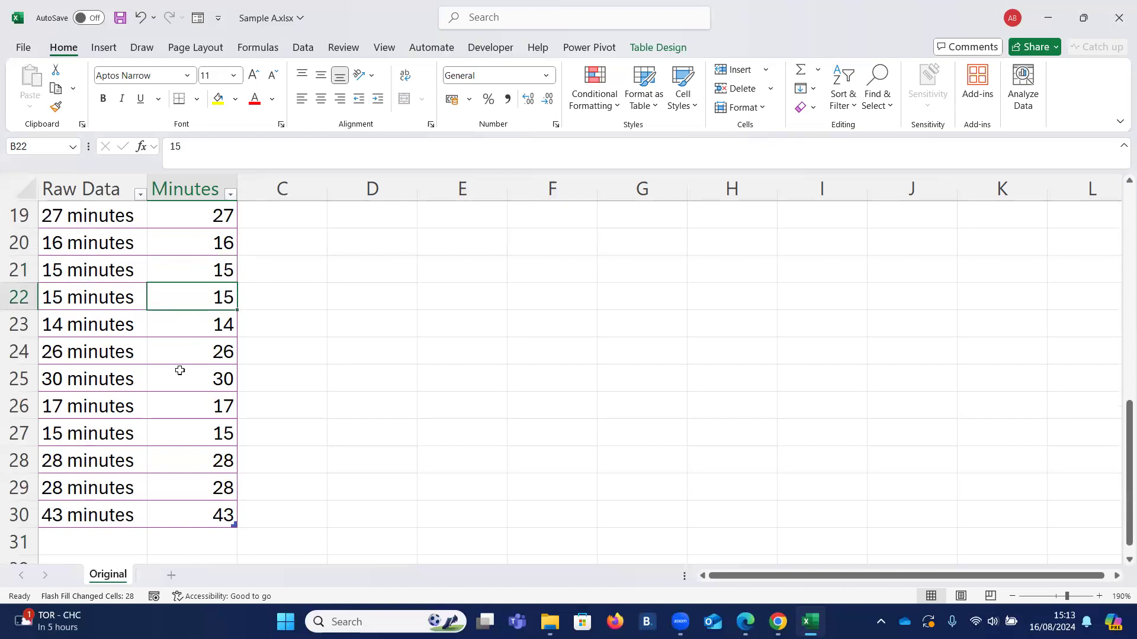
scroll(180, 371, "up", 6)
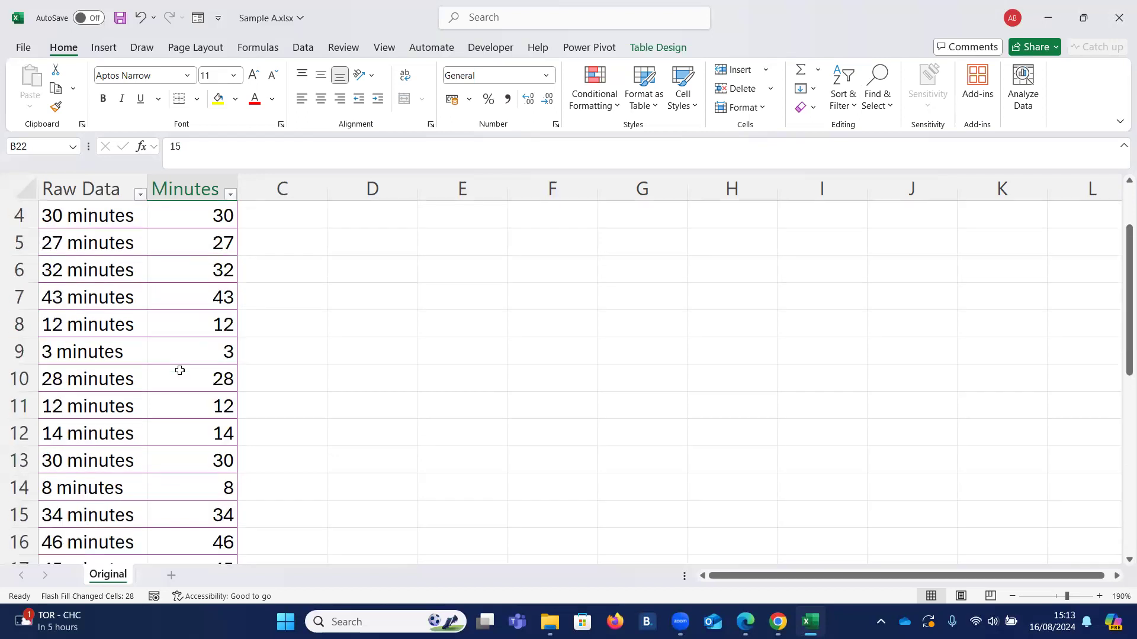
Add a table column headed Time in cell C1, next to Minutes.
left_click(280, 211)
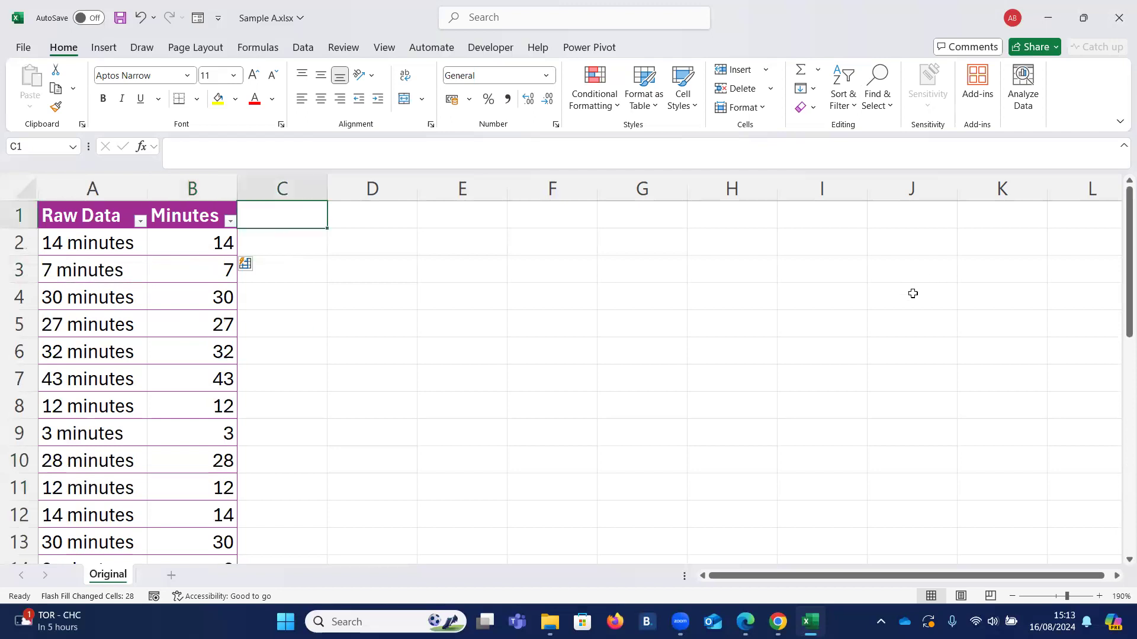
type("Time")
key("Return")
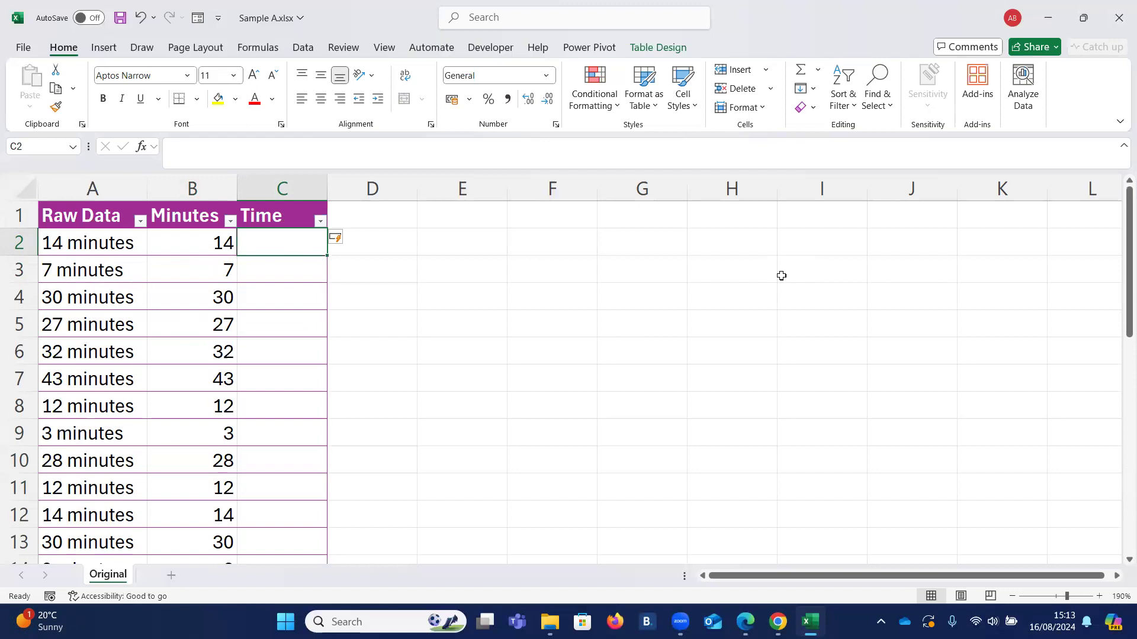
type("=")
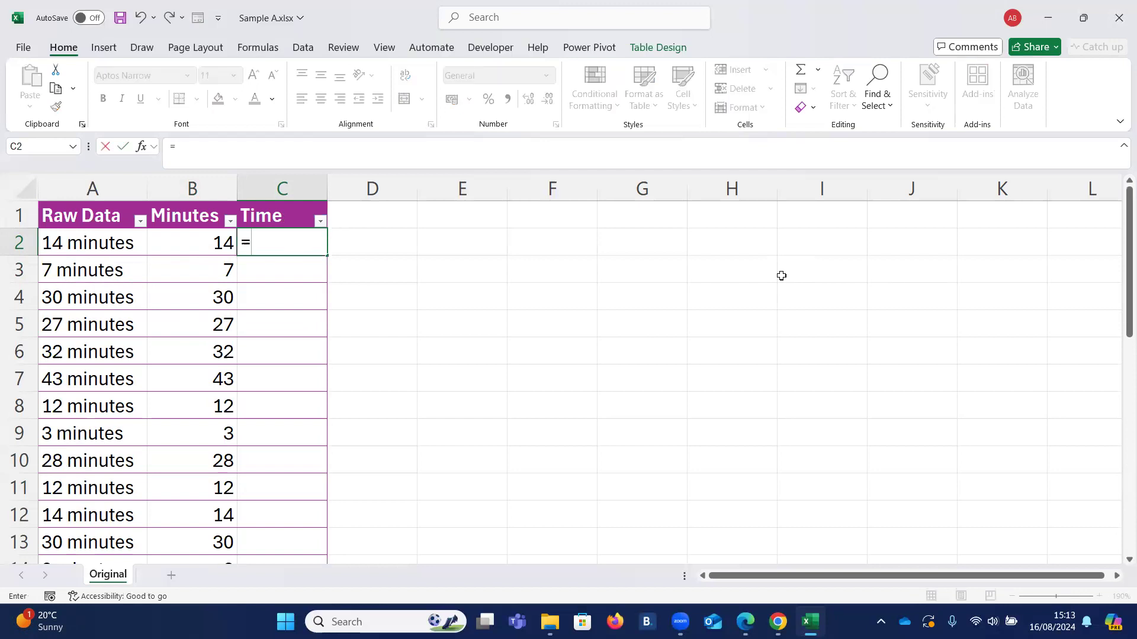
type("time(")
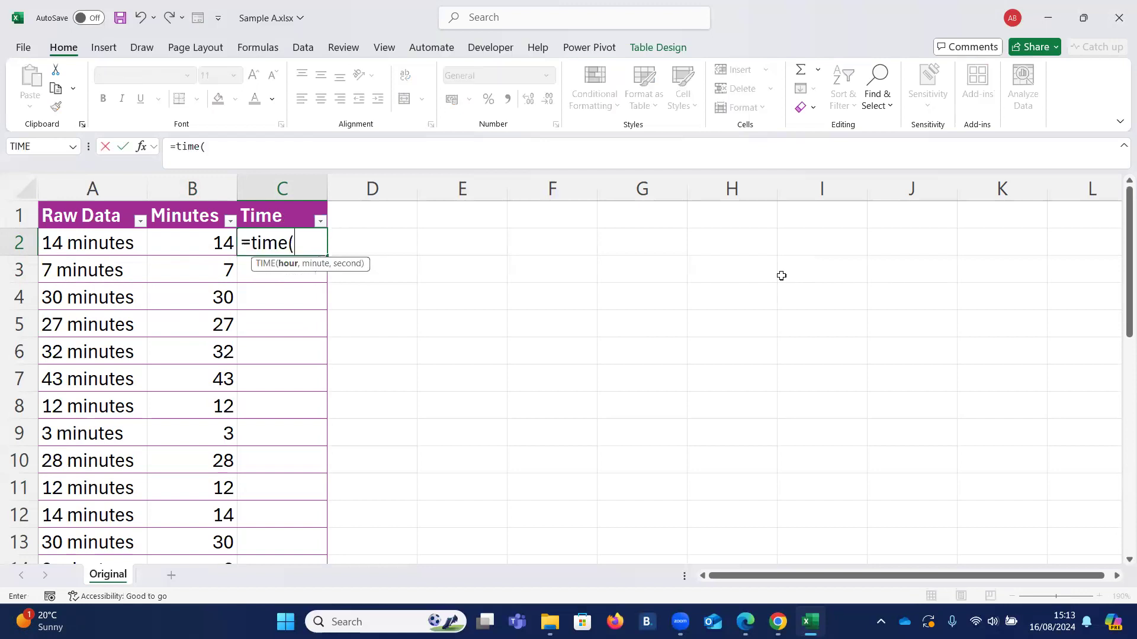
key("BackSpace")
key("BackSpace")
key("BackSpace")
key("BackSpace")
key("BackSpace")
key("BackSpace")
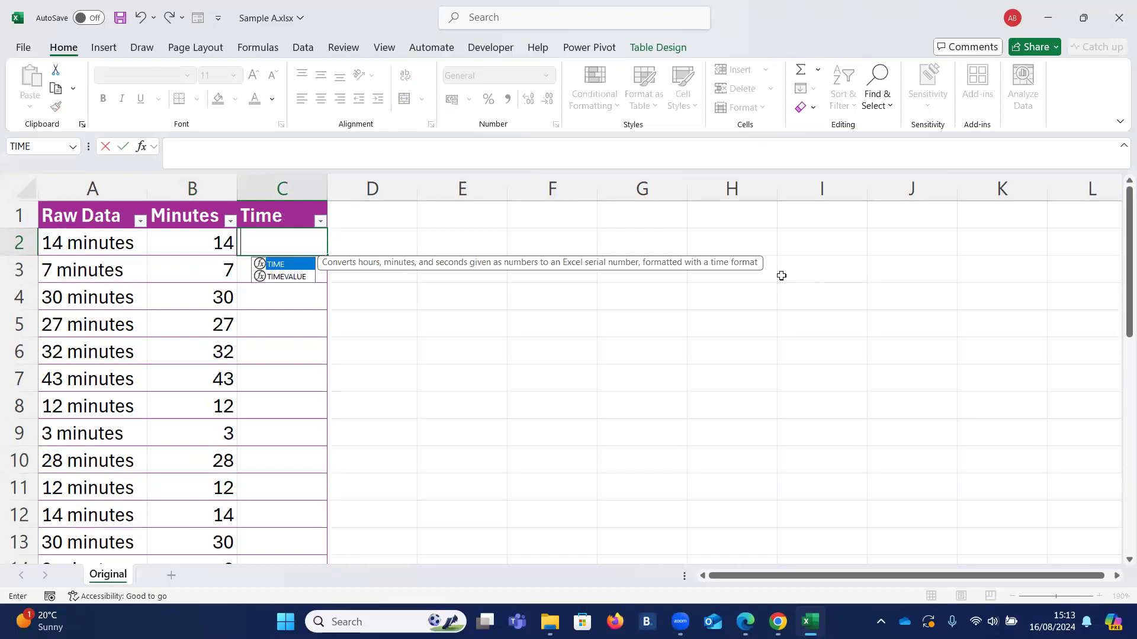
key("Return")
Enlarge the sheet view to 235% and widen the Time column to make room for a long formula.
scroll(505, 440, "up", 2)
scroll(503, 388, "up", 1)
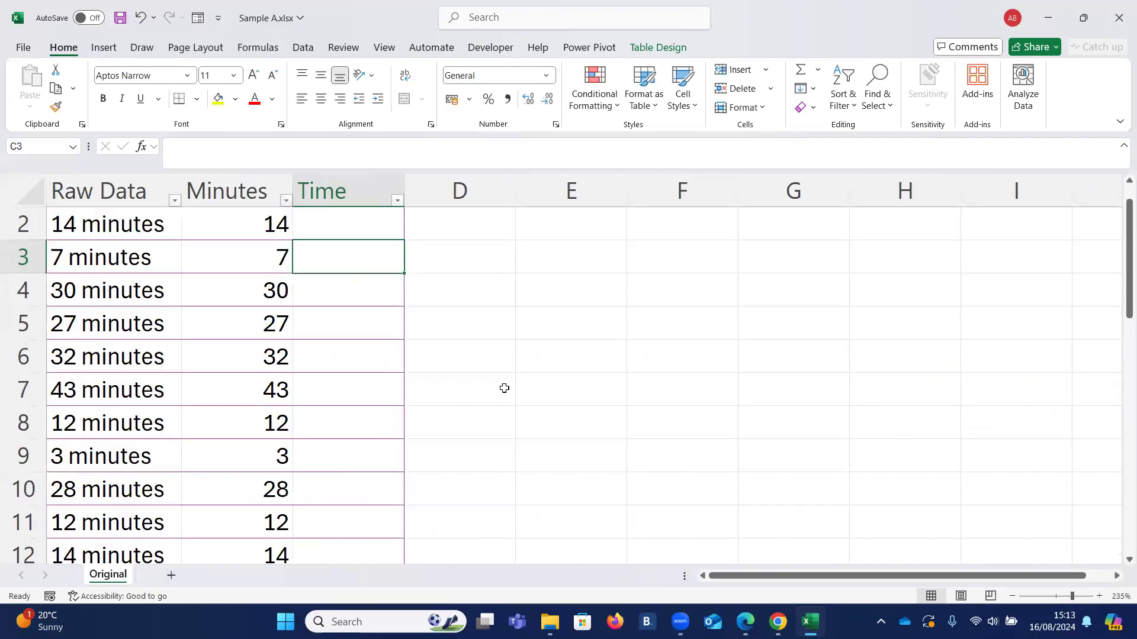
left_click_drag(405, 188, 735, 191)
scroll(486, 287, "up", 1)
left_click(459, 255)
type("=time(")
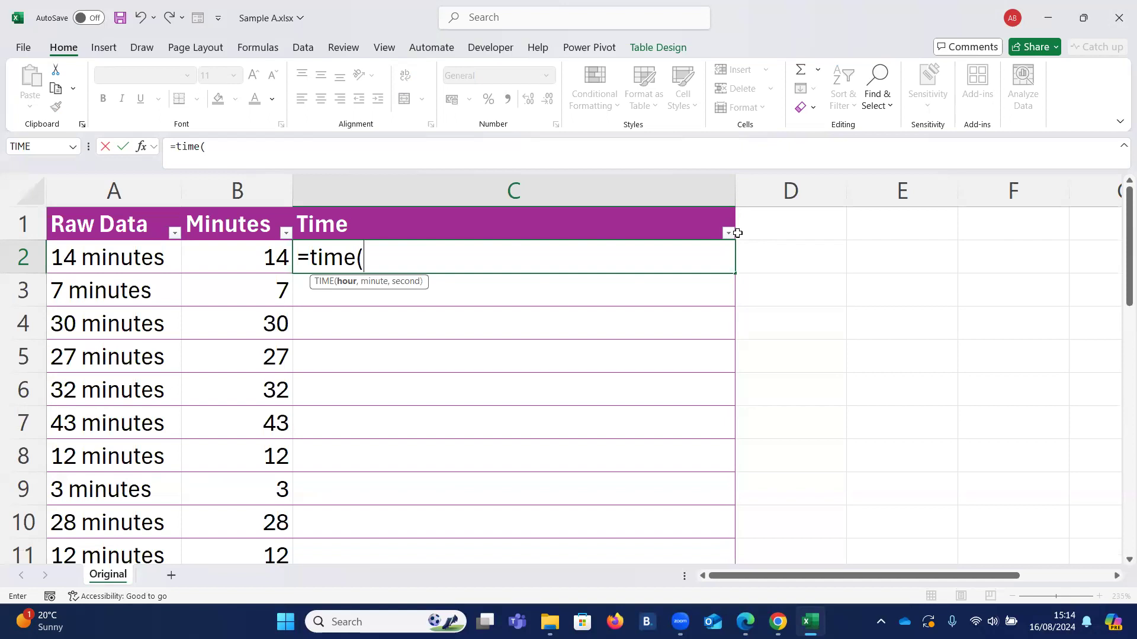
type("0")
type(",")
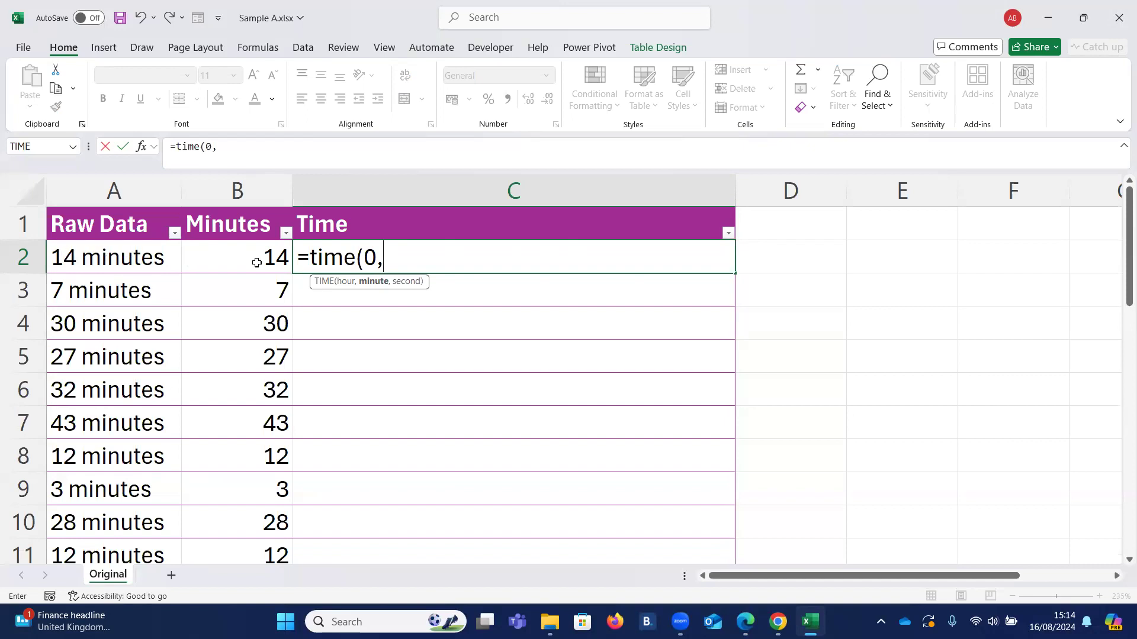
left_click(256, 263)
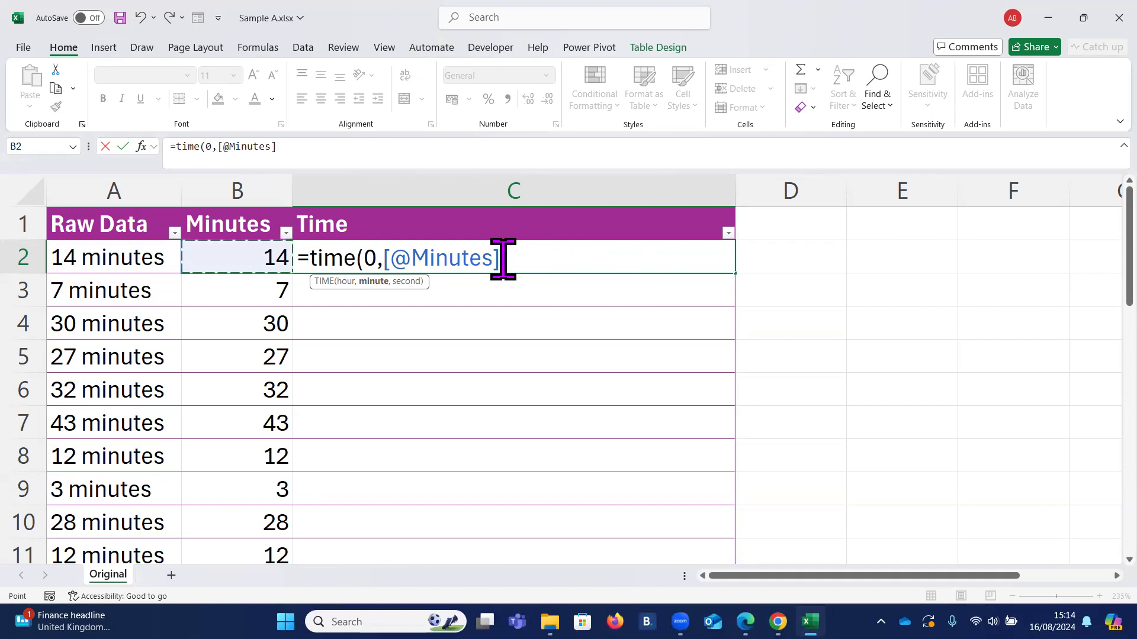
type(",")
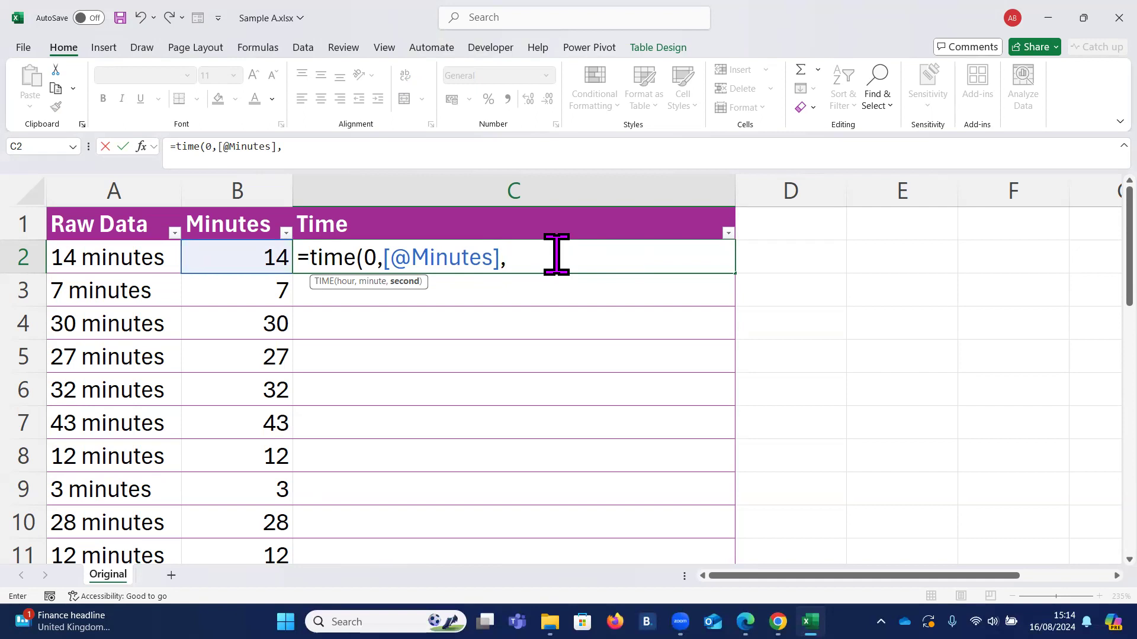
type("0)")
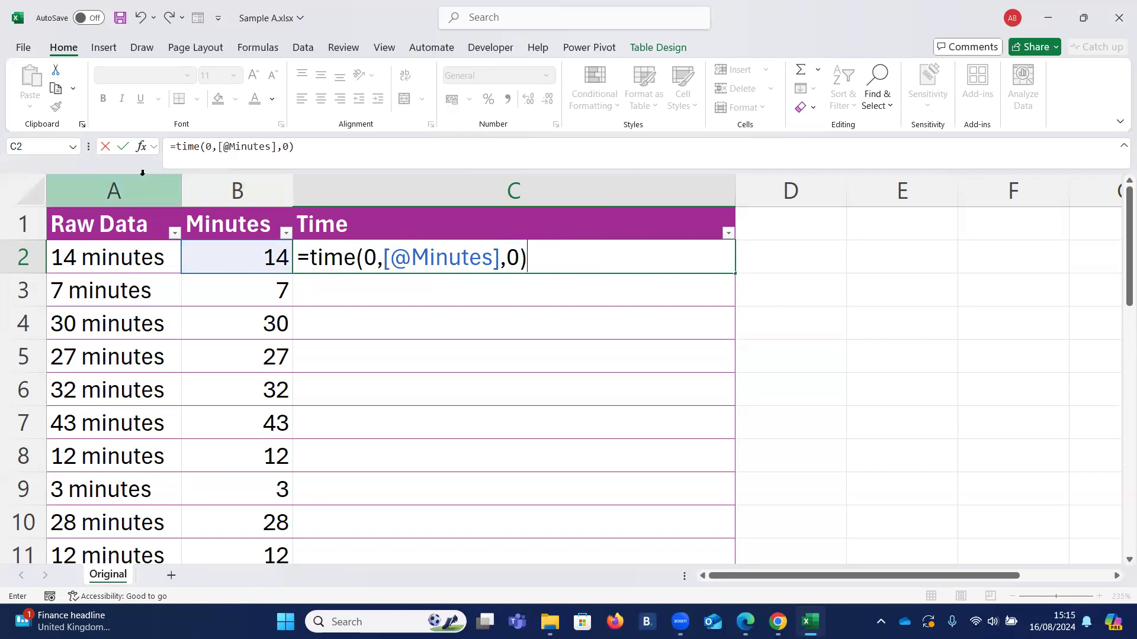
left_click(123, 147)
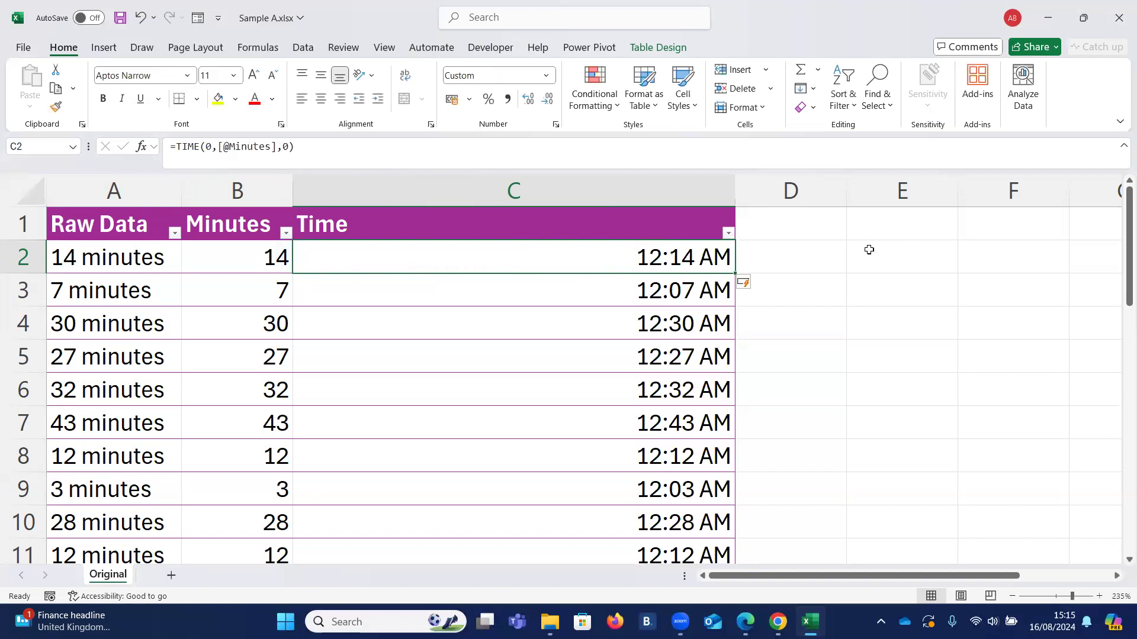
Narrow the Time column to fit its values and check the formula in cells C4, C6 and C2.
left_click_drag(735, 189, 447, 188)
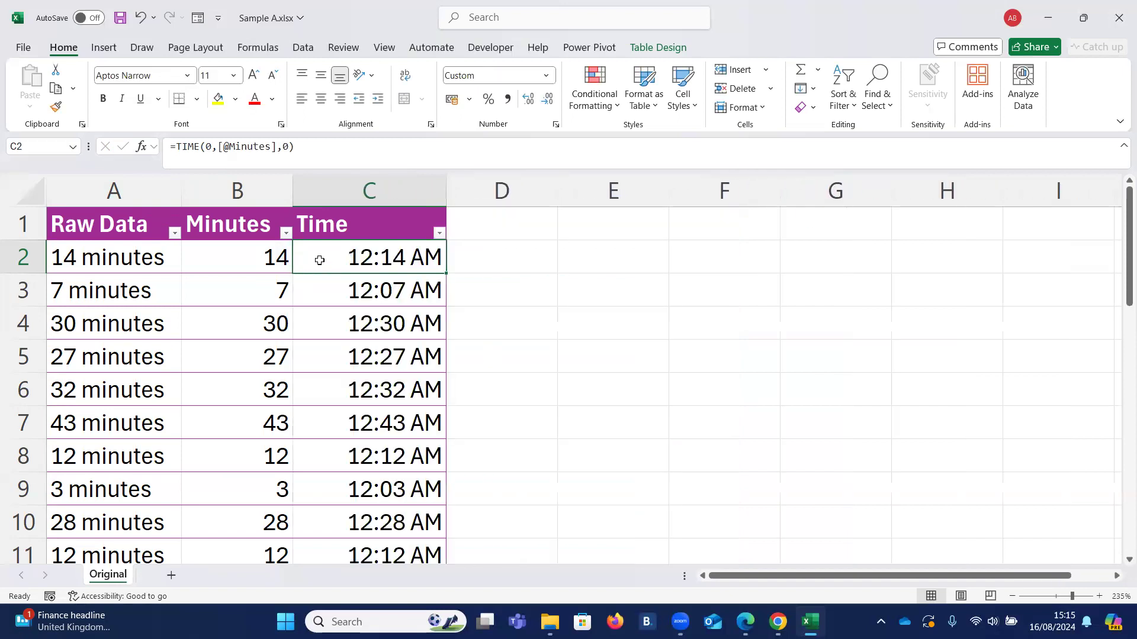
left_click(334, 325)
left_click(340, 389)
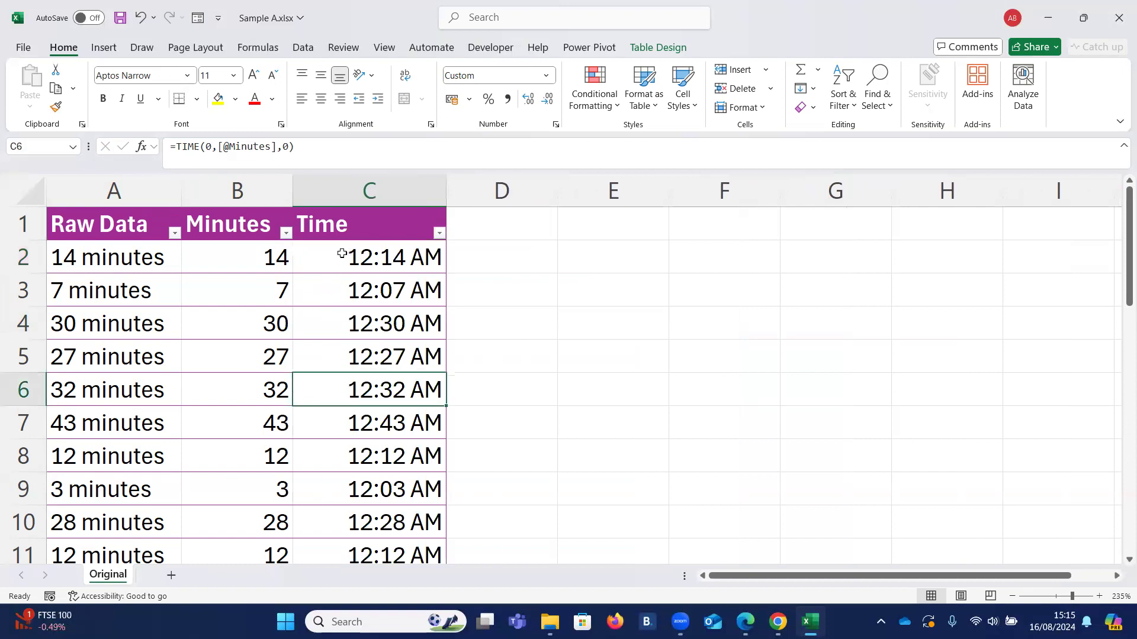
left_click(344, 255)
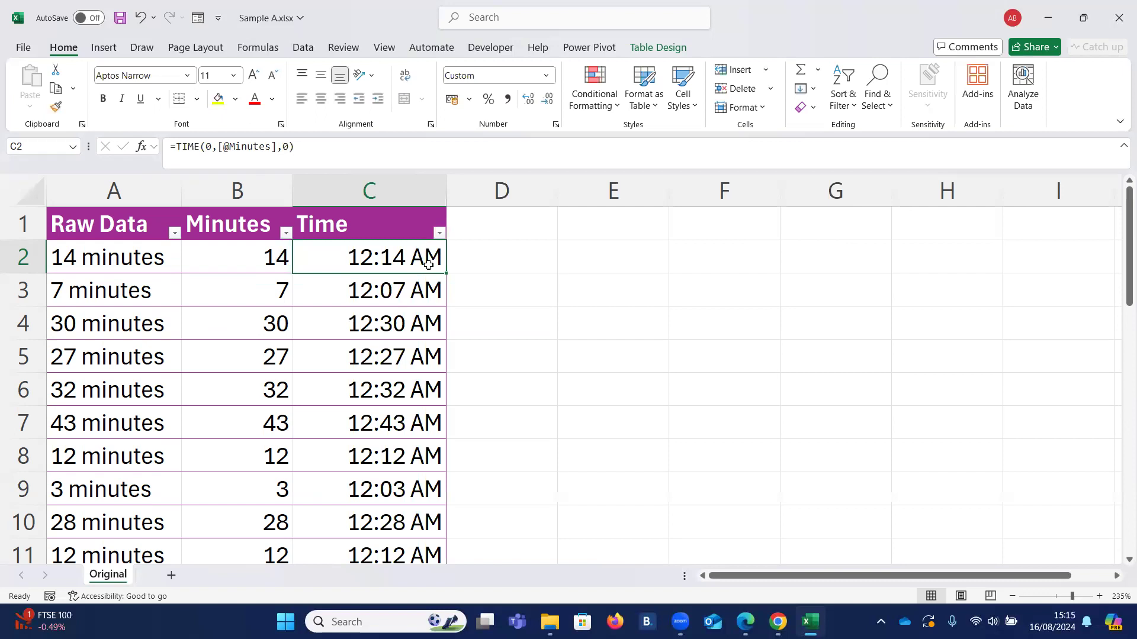
Select all of column C and bring up the Time category of its number format settings.
left_click(381, 200)
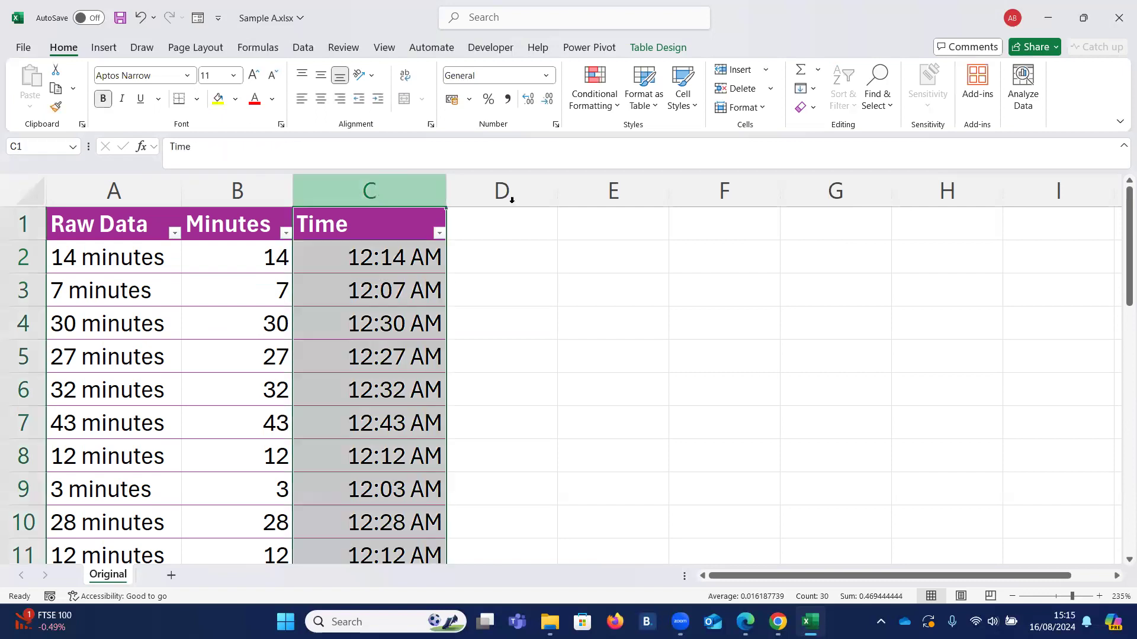
left_click(554, 123)
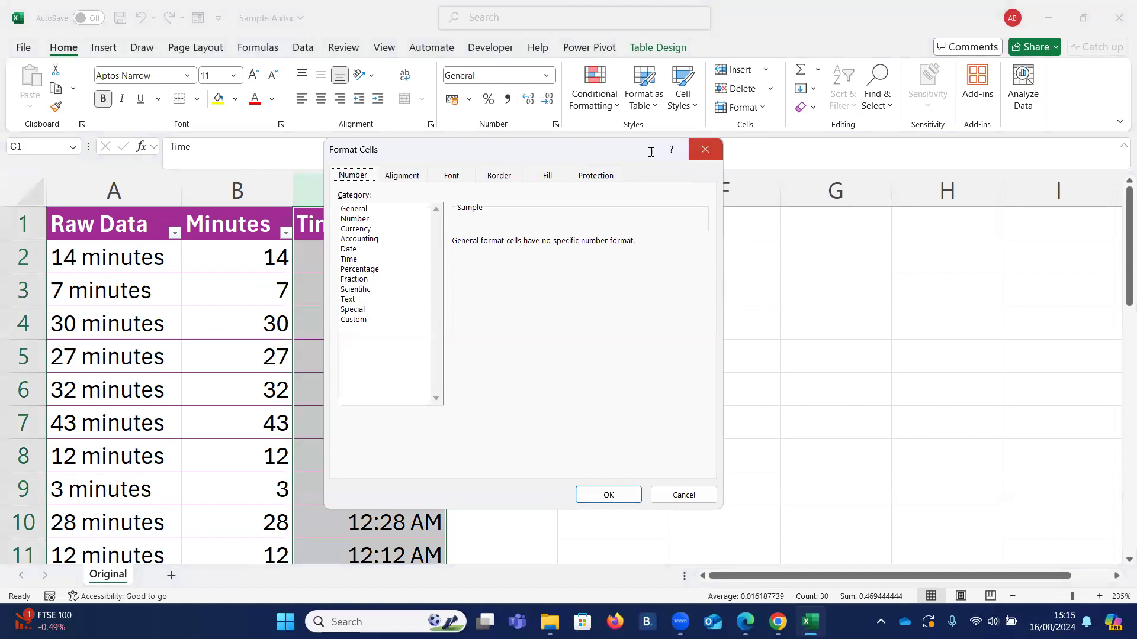
left_click(705, 151)
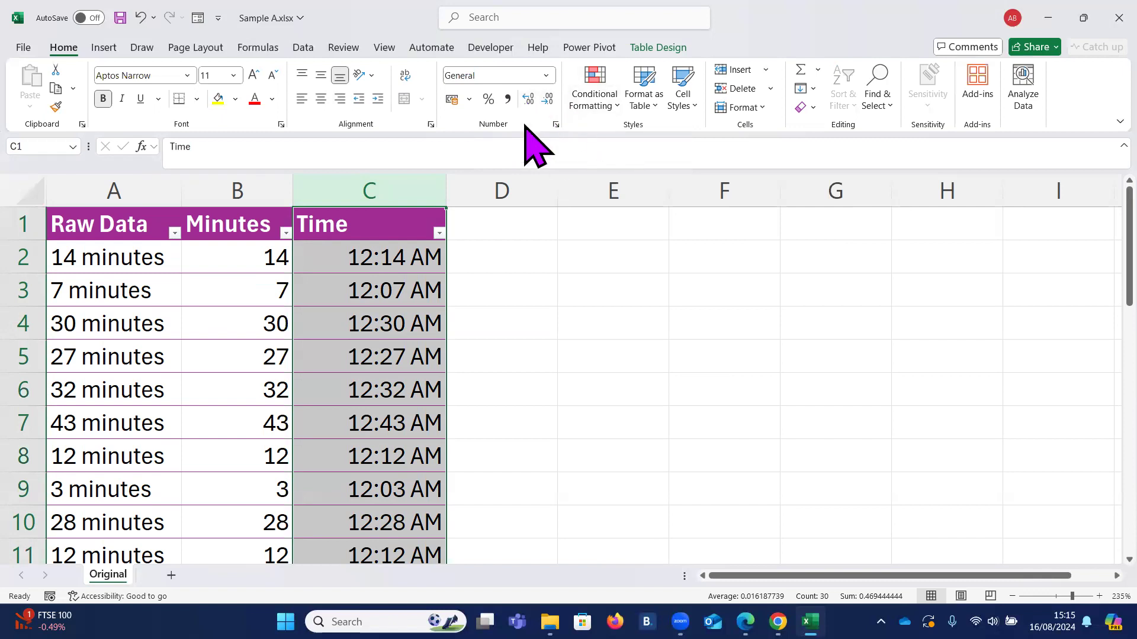
left_click(555, 124)
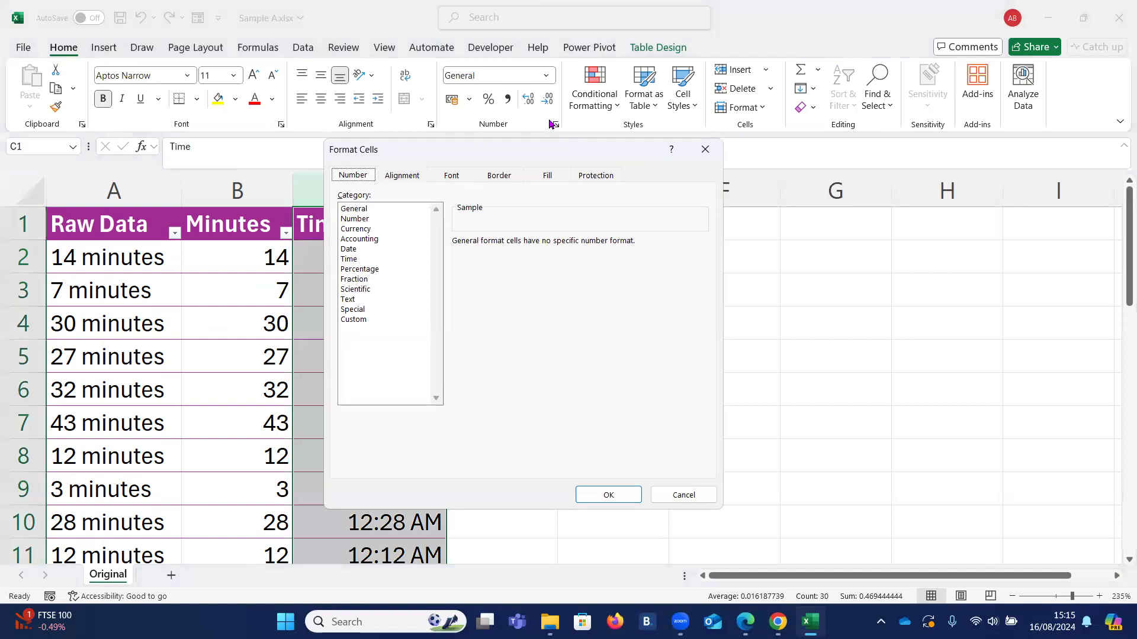
left_click(354, 260)
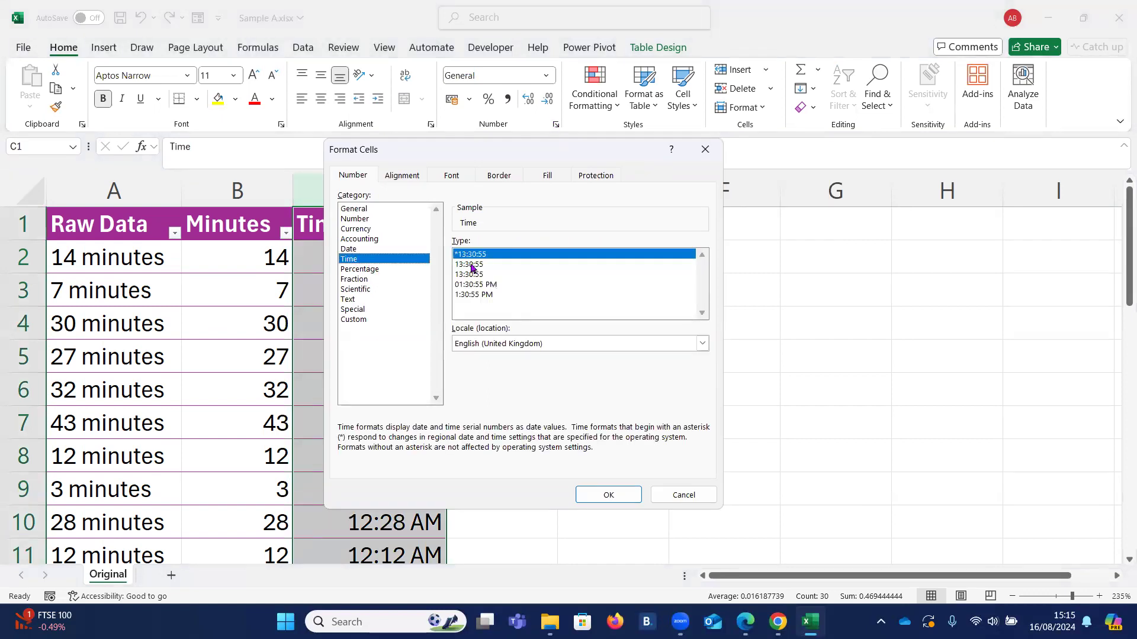
Compare the two 13:30:55 time types without an asterisk for column C and settle on the first of them.
left_click(473, 266)
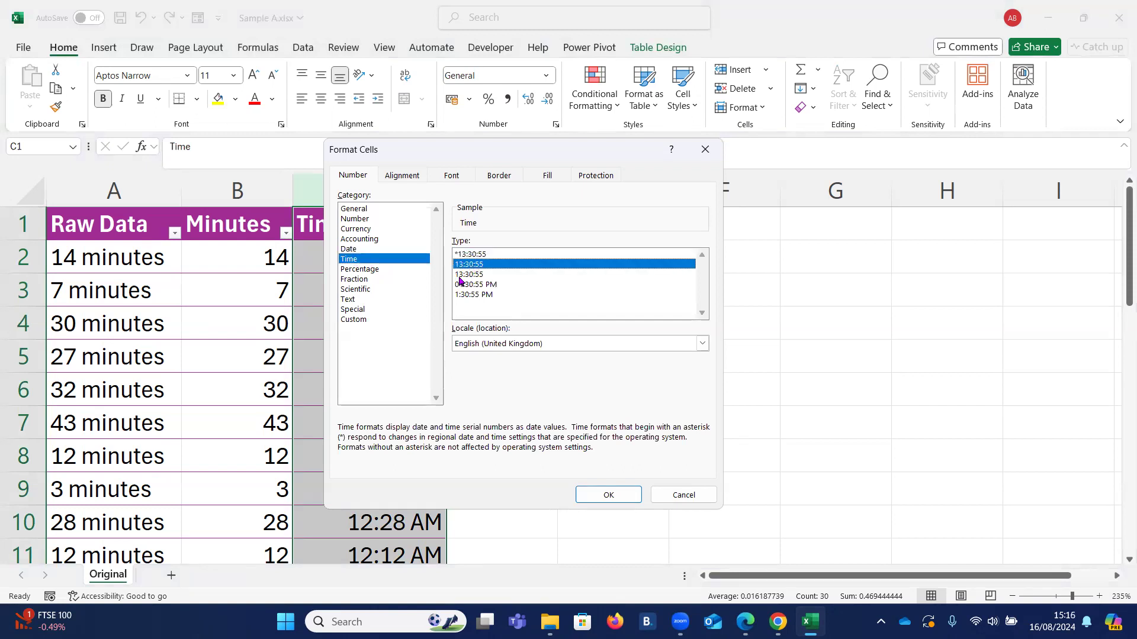
left_click(466, 276)
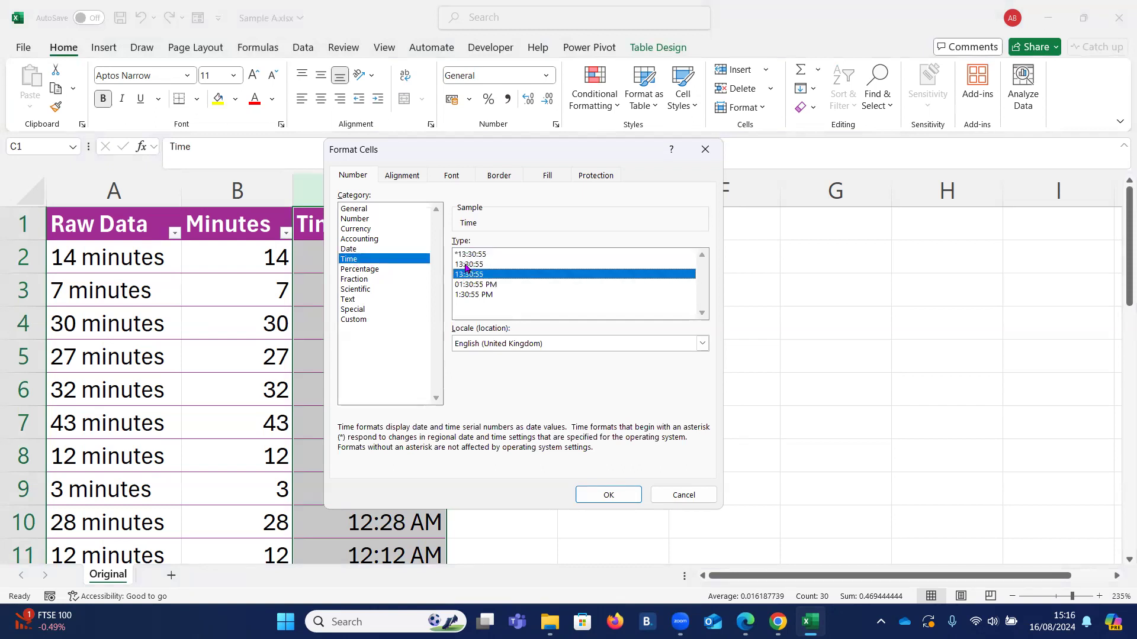
left_click(462, 265)
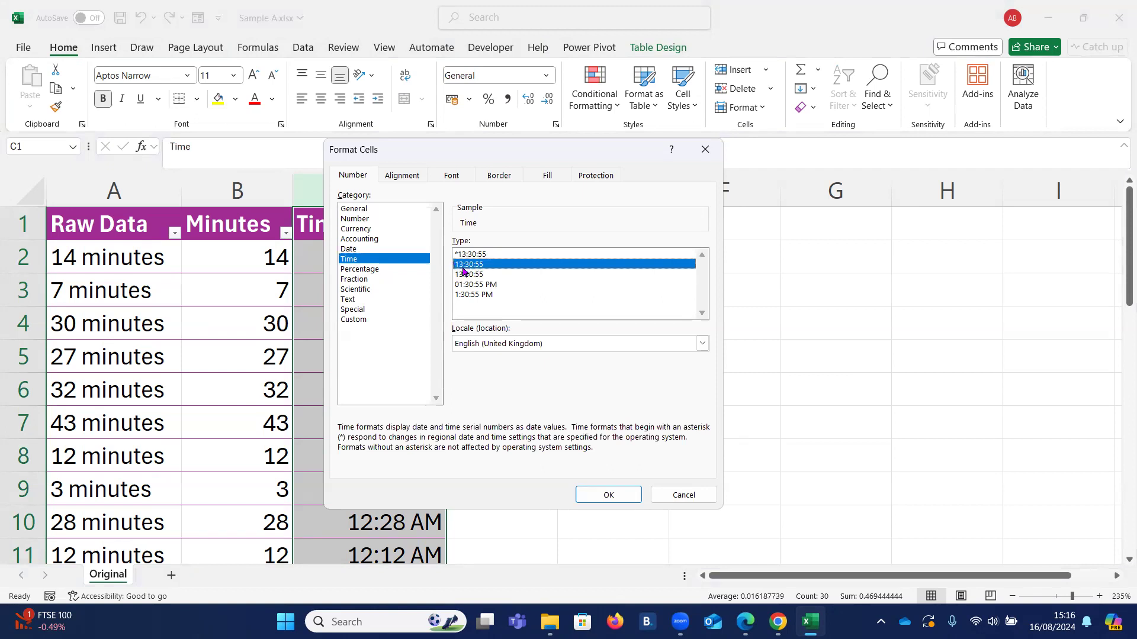
left_click(463, 275)
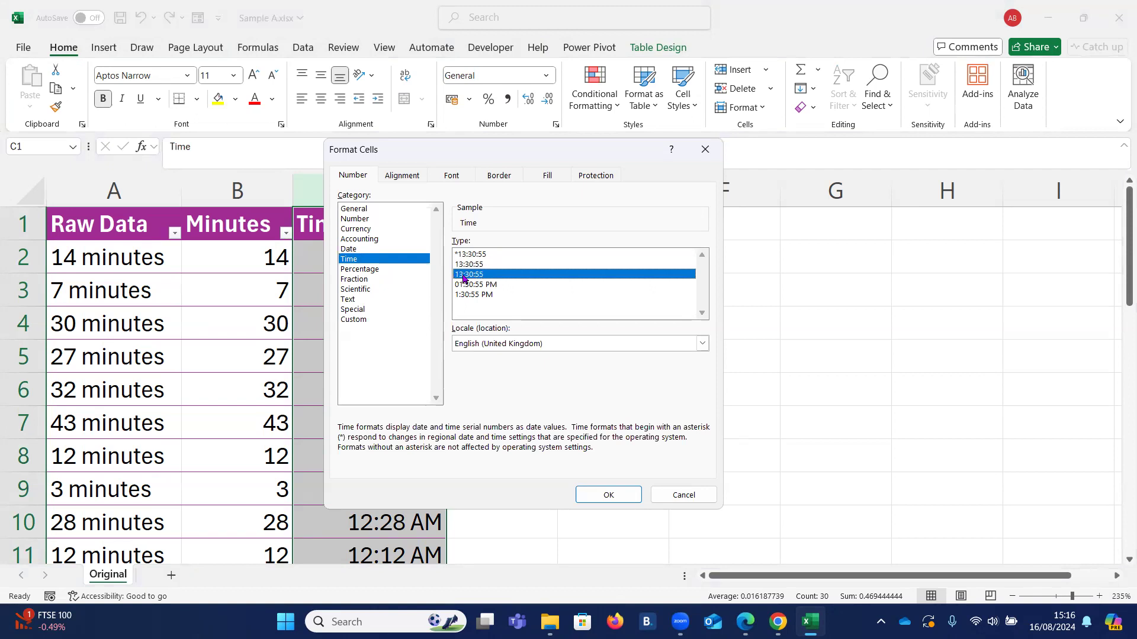
left_click(467, 265)
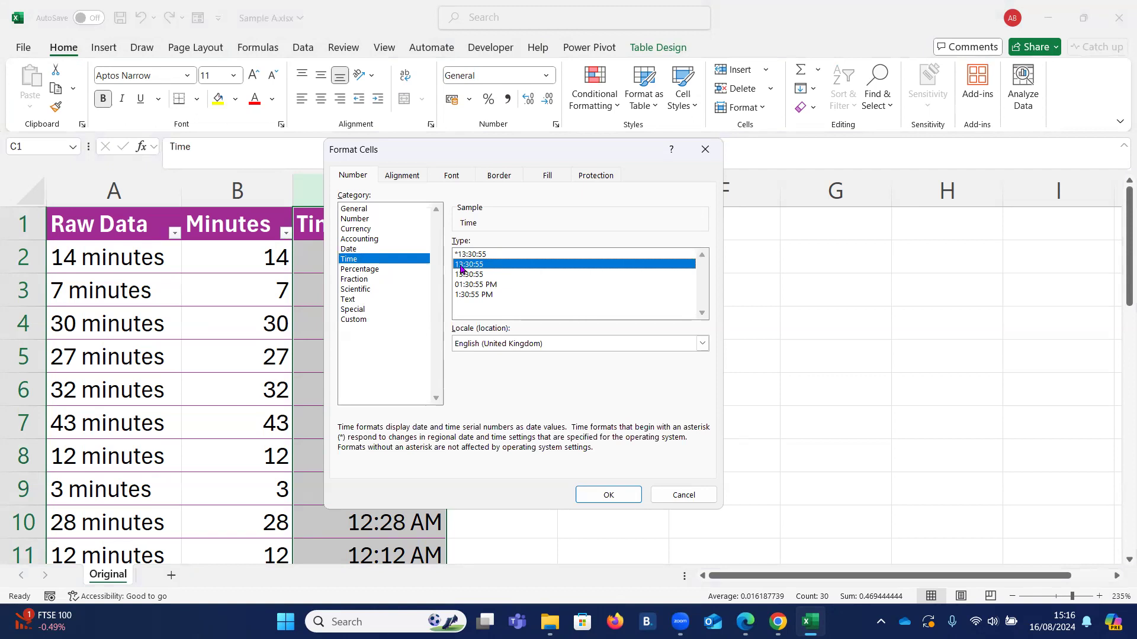
left_click(462, 275)
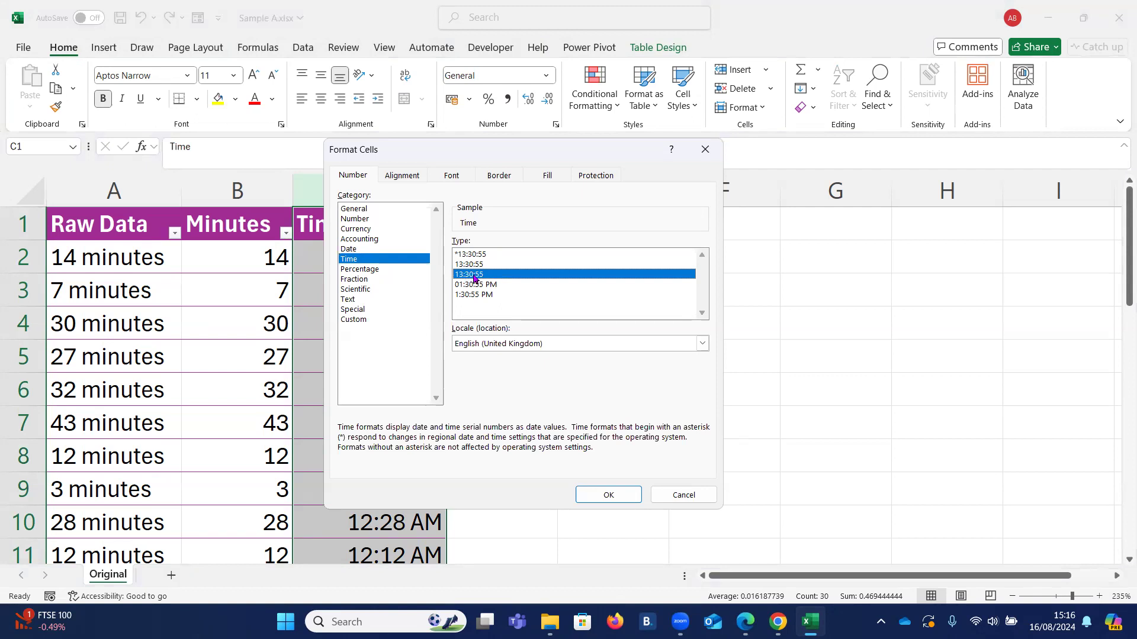
left_click(472, 268)
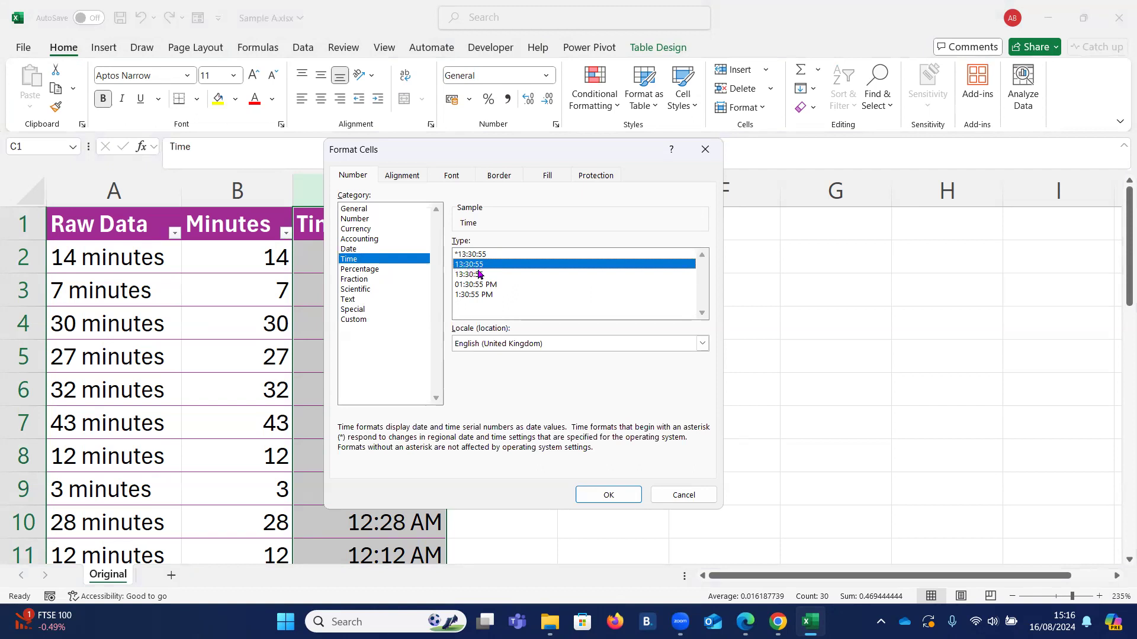
Turn the chosen time type into the custom number format [hh]:mm and apply it to column C.
left_click(352, 320)
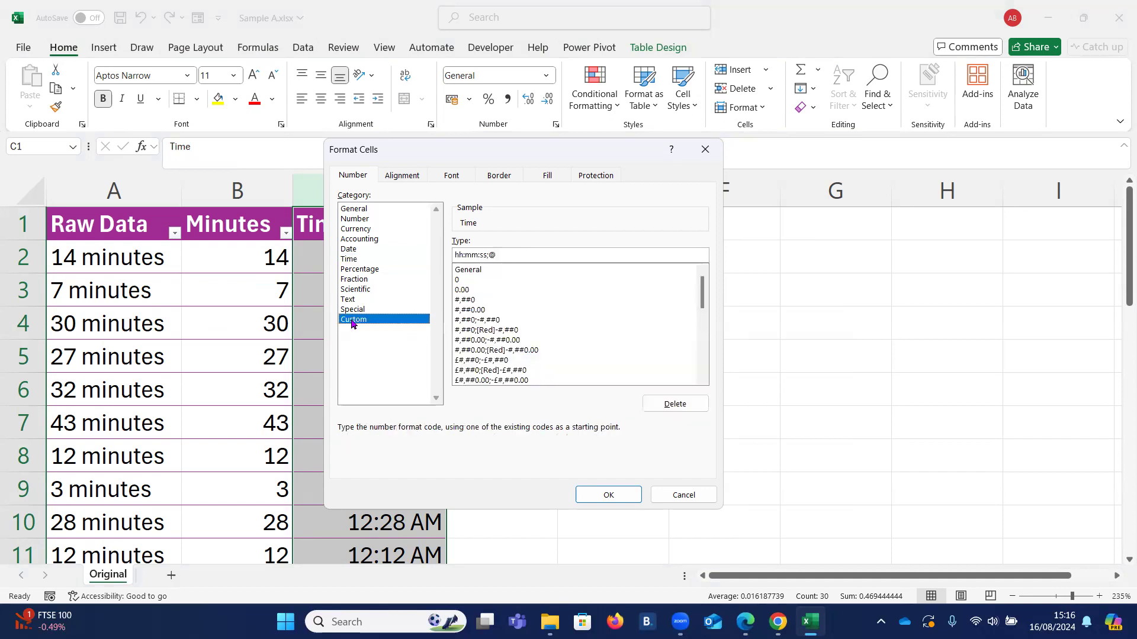
left_click(517, 255)
key("BackSpace")
key("BackSpace")
key("BackSpace")
key("BackSpace")
key("BackSpace")
left_click(463, 255)
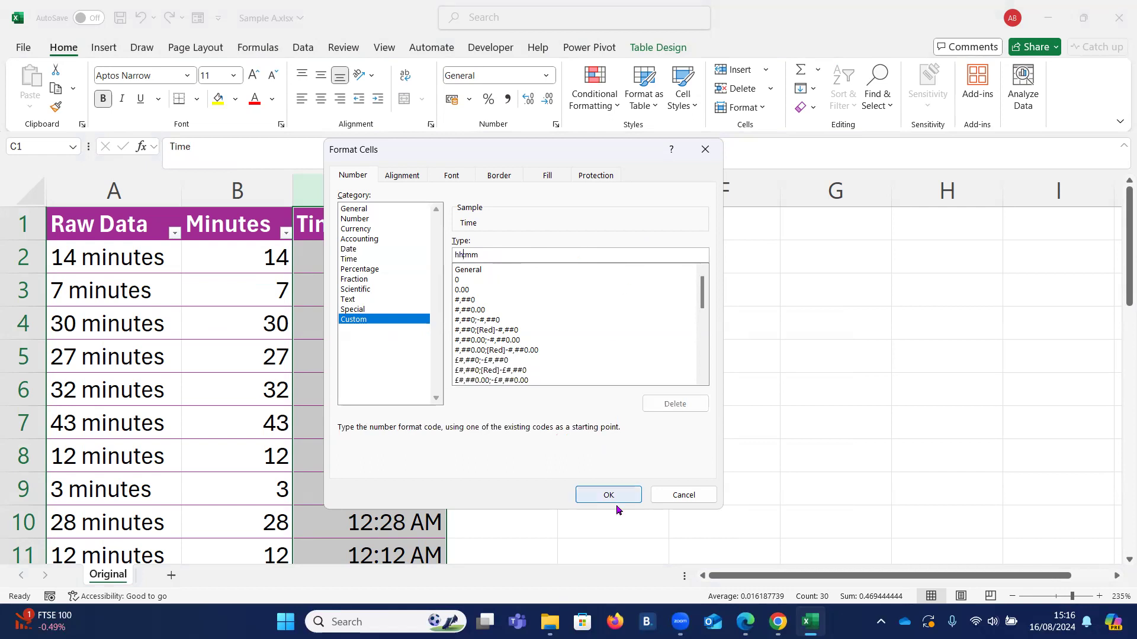
type("]")
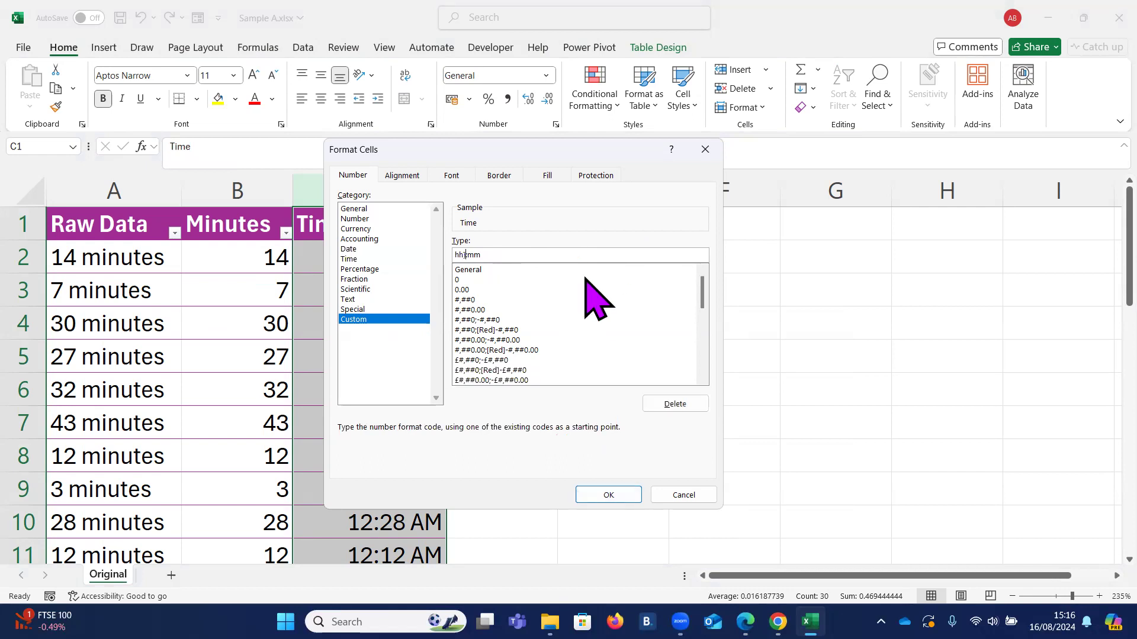
left_click(455, 254)
type("[hh")
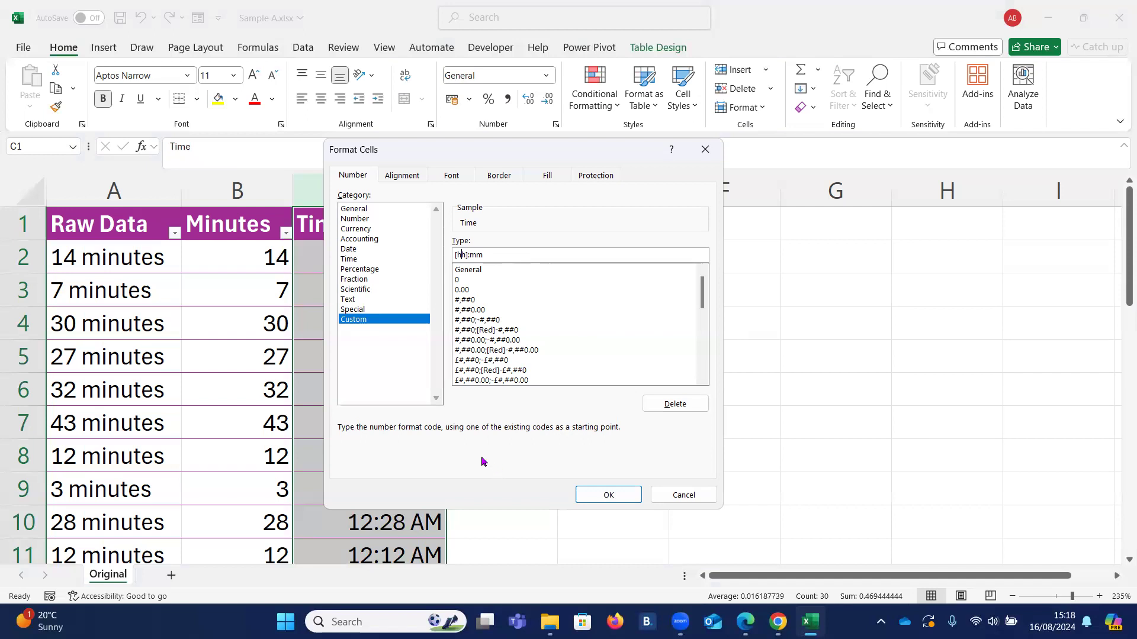
left_click(595, 494)
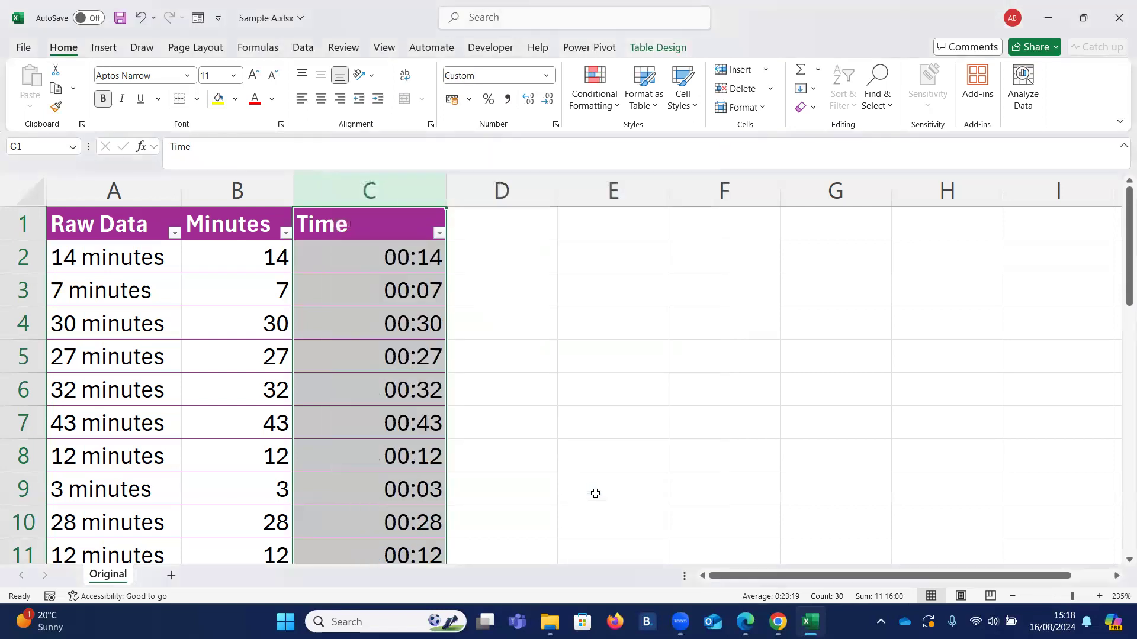
Check the formula in cell C2 and review the reformatted Time column down to the row below the table.
left_click(356, 260)
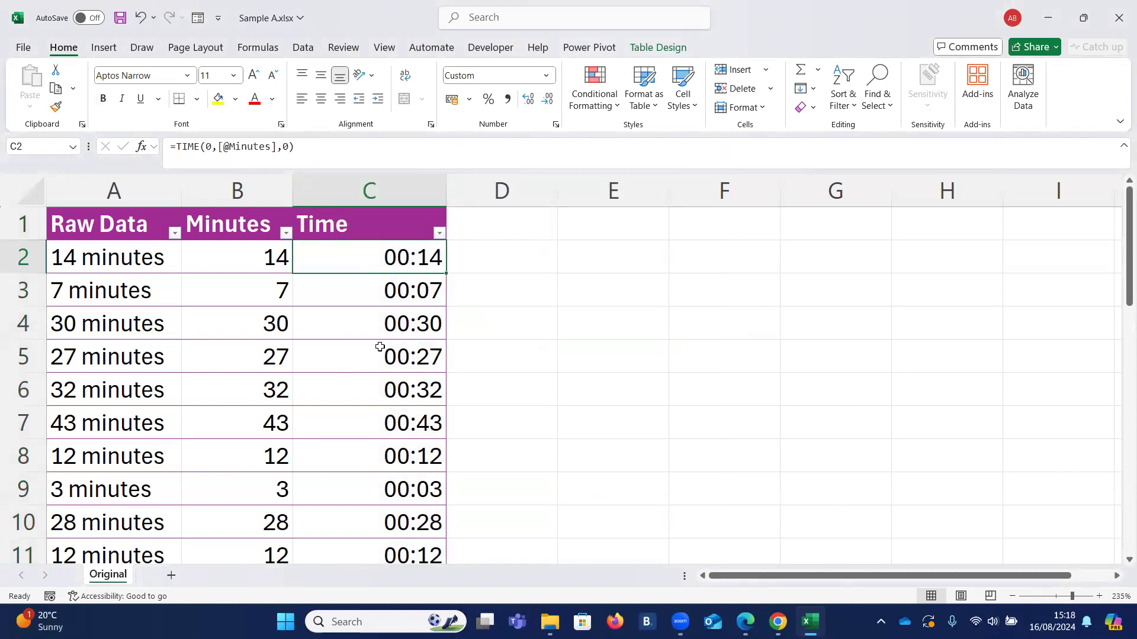
scroll(375, 346, "down", 1)
scroll(375, 346, "down", 8)
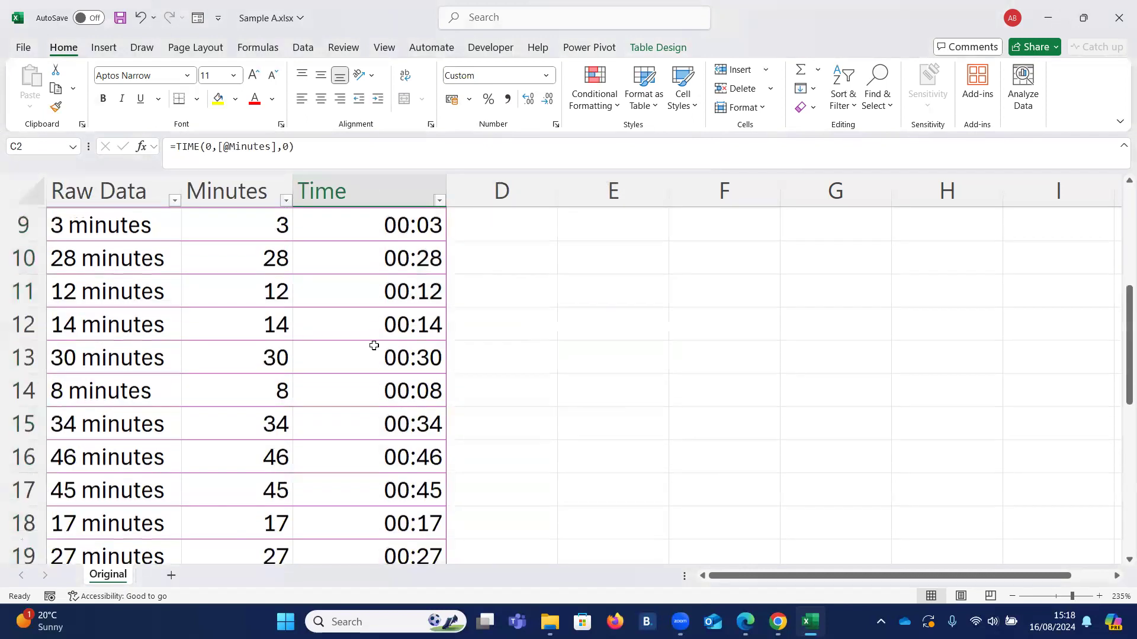
left_click(368, 323)
left_click(371, 434)
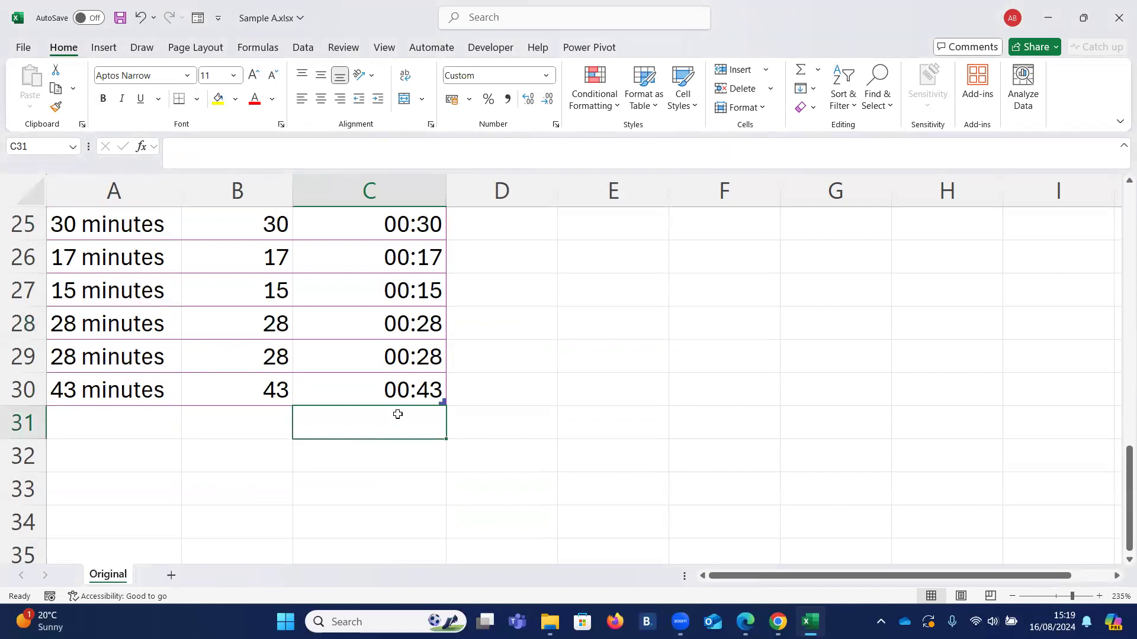
Select cell C27 in the Time column and add a total row to the table.
left_click(380, 290)
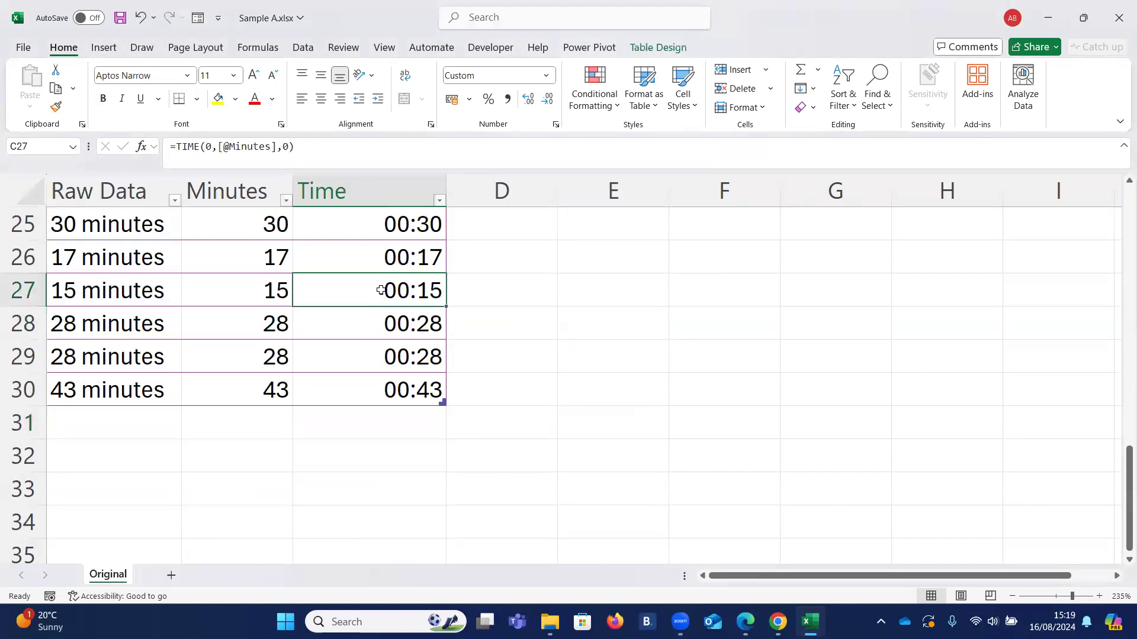
left_click(671, 45)
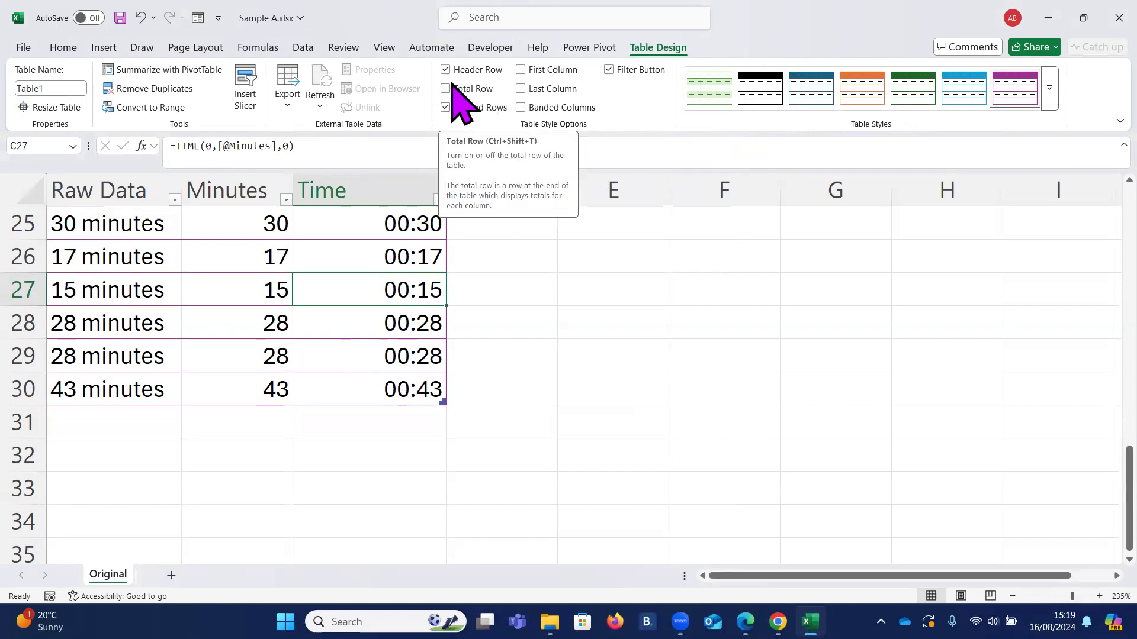
left_click(719, 289)
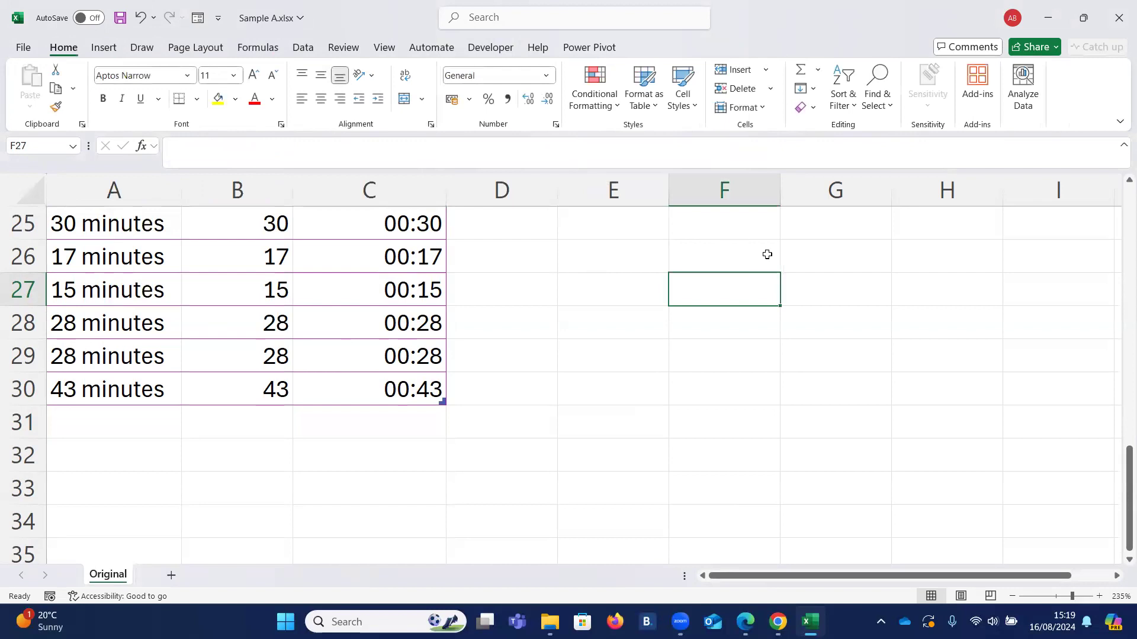
left_click(355, 284)
left_click(658, 47)
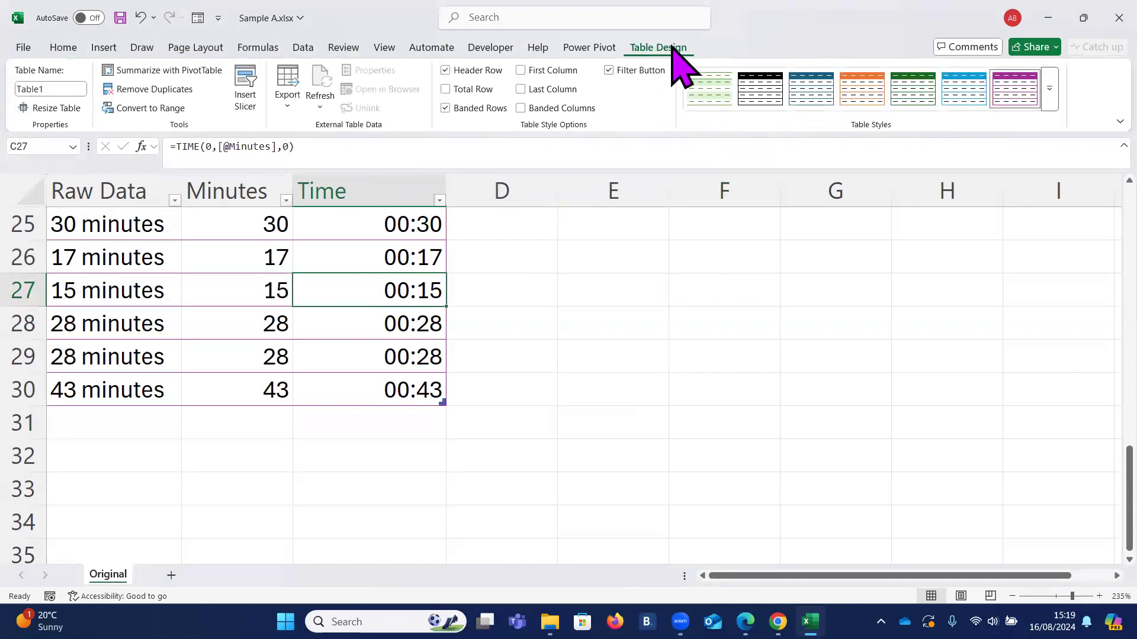
left_click(445, 89)
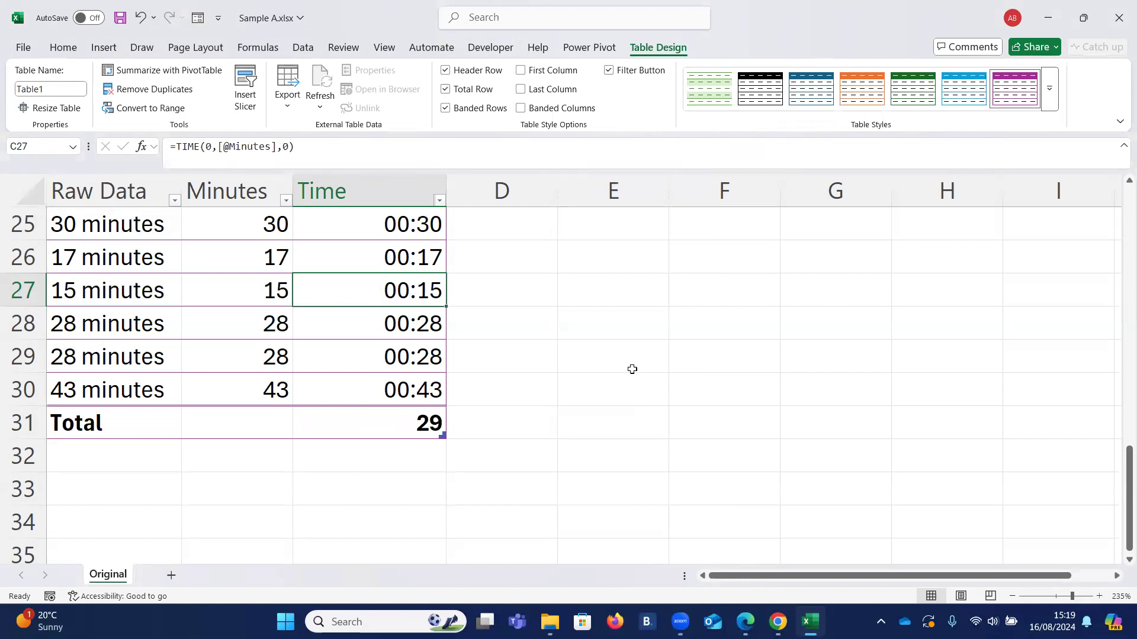
Set the Time column's total in cell C31 to use the Sum function.
left_click(364, 419)
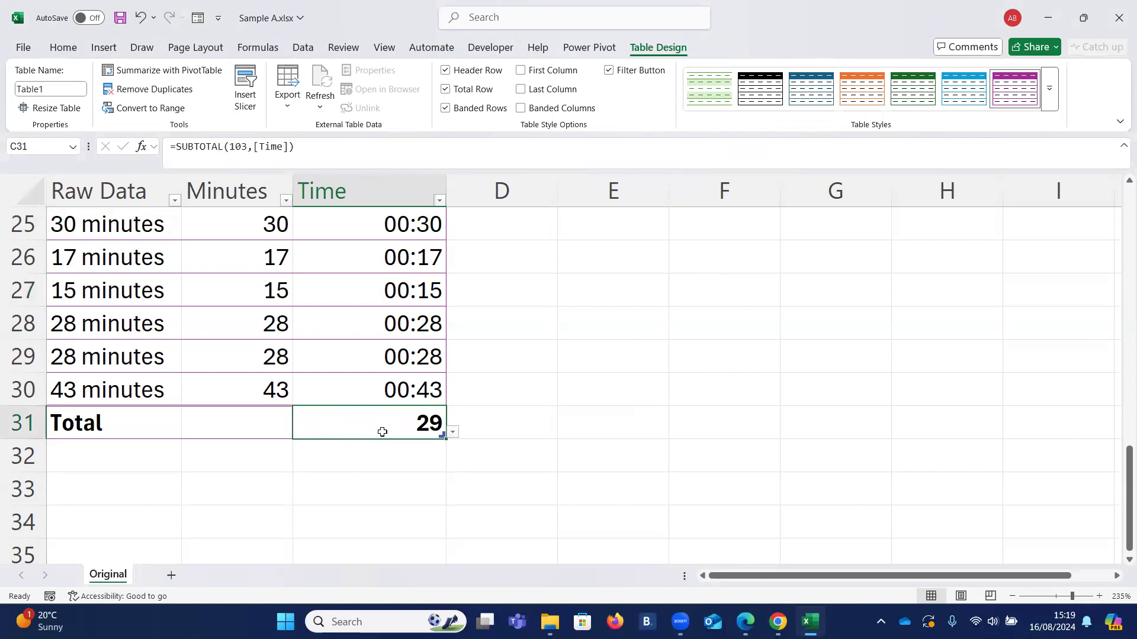
left_click(453, 433)
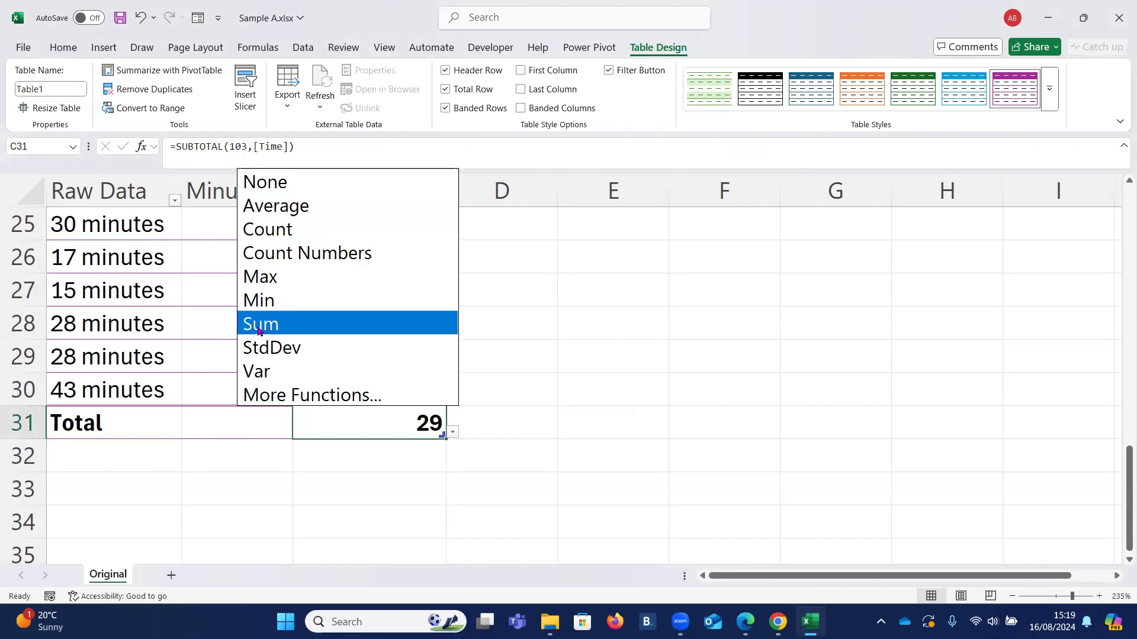
left_click(264, 325)
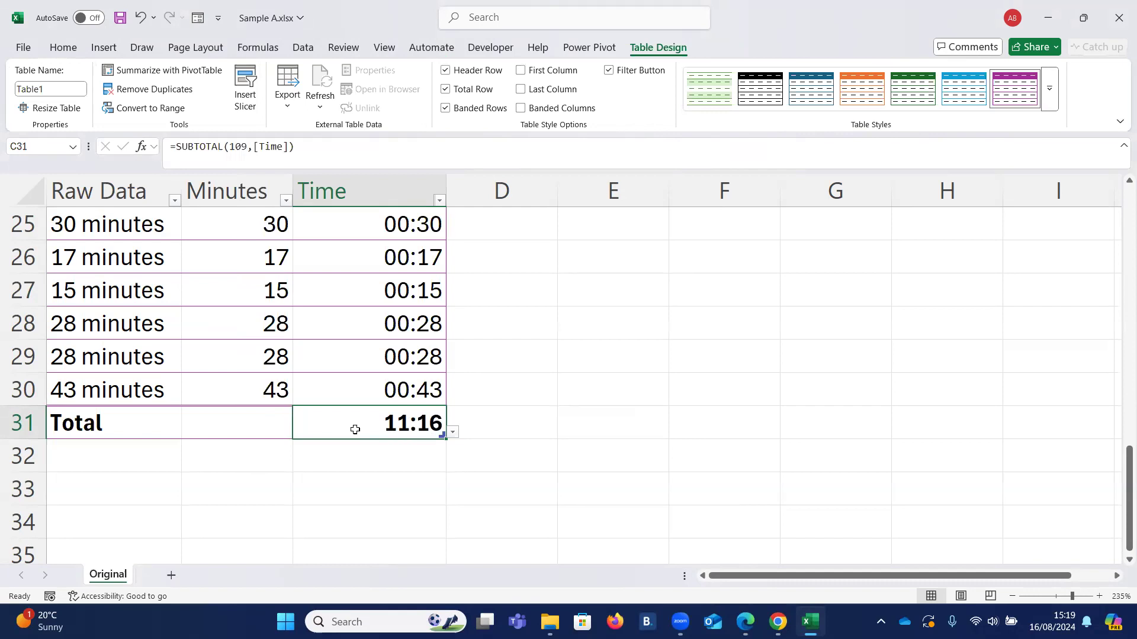
Review the Time entries above the total row and check the formula in cell C26.
scroll(378, 364, "up", 5)
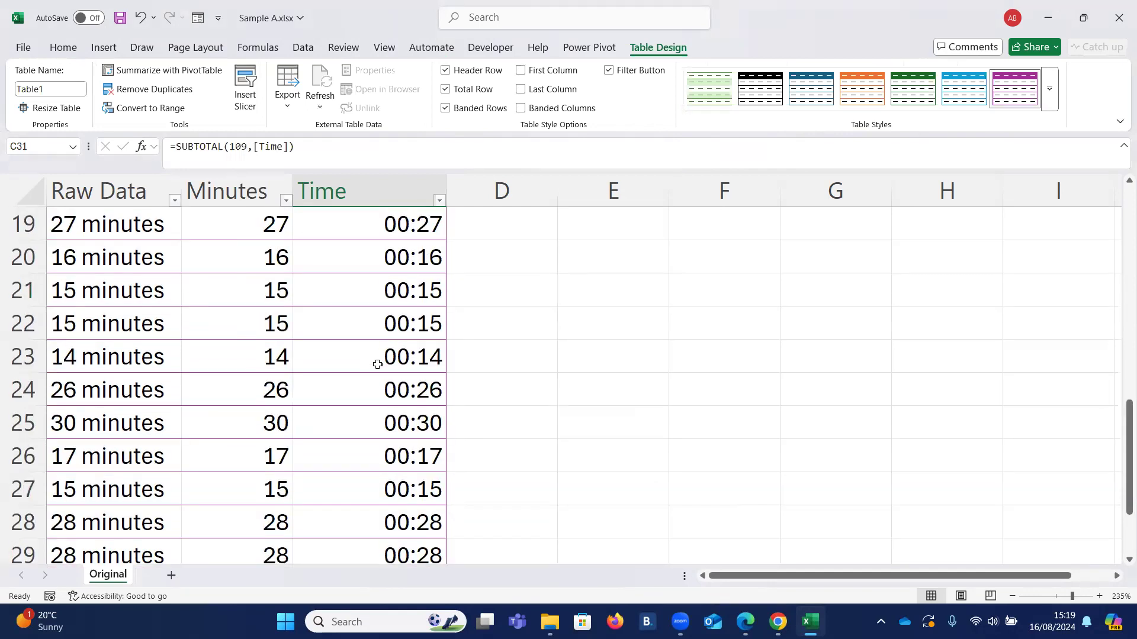
scroll(422, 448, "down", 1)
scroll(421, 448, "down", 4)
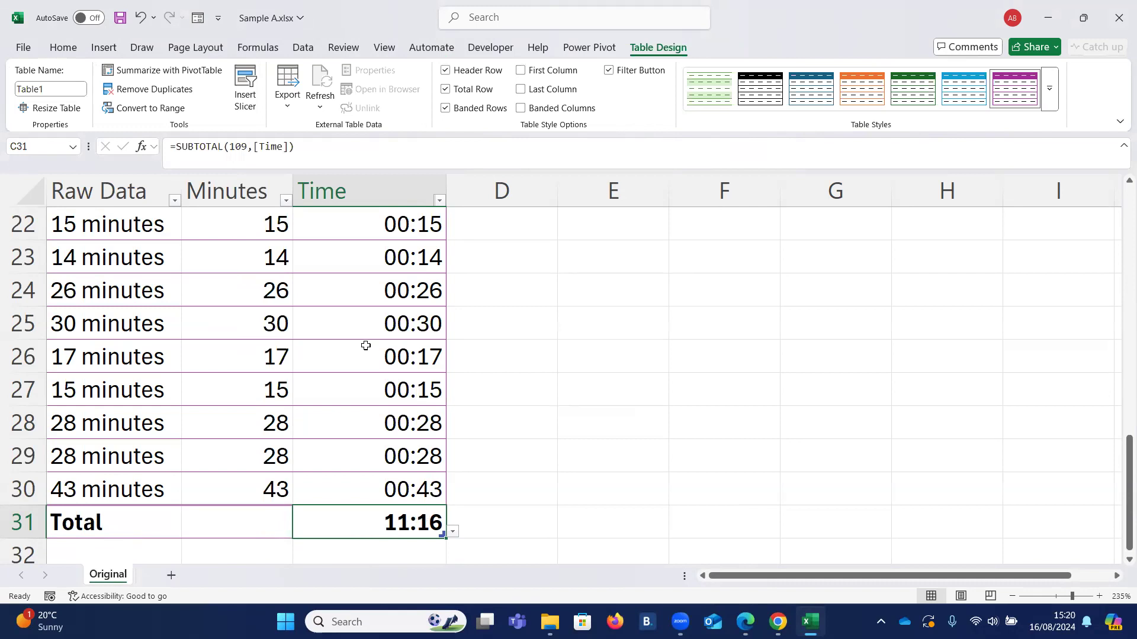
left_click(355, 357)
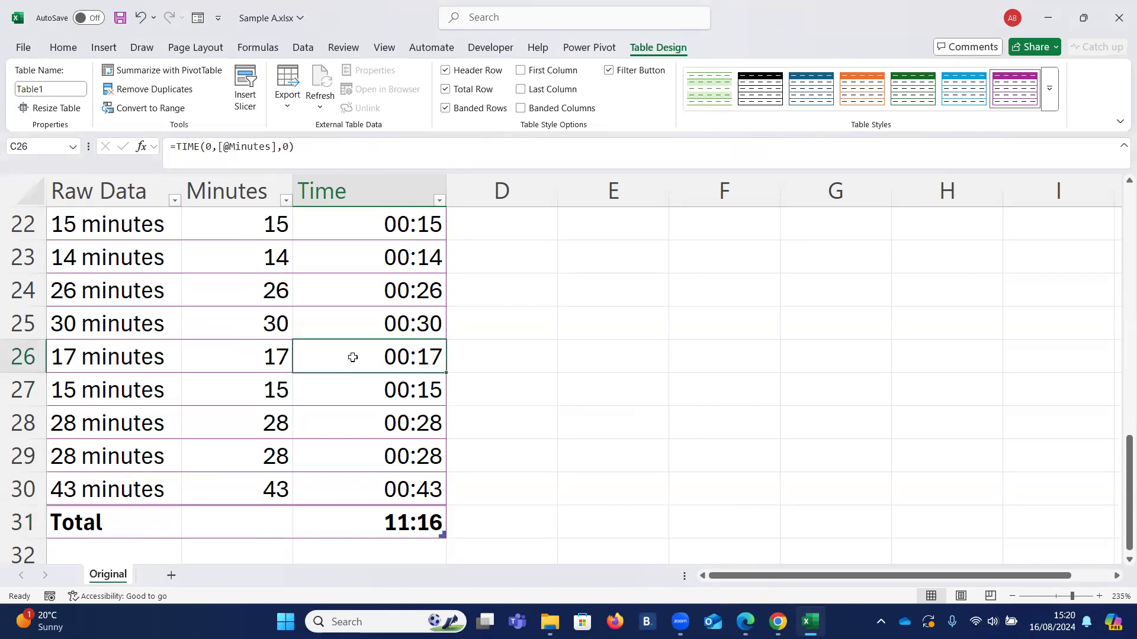